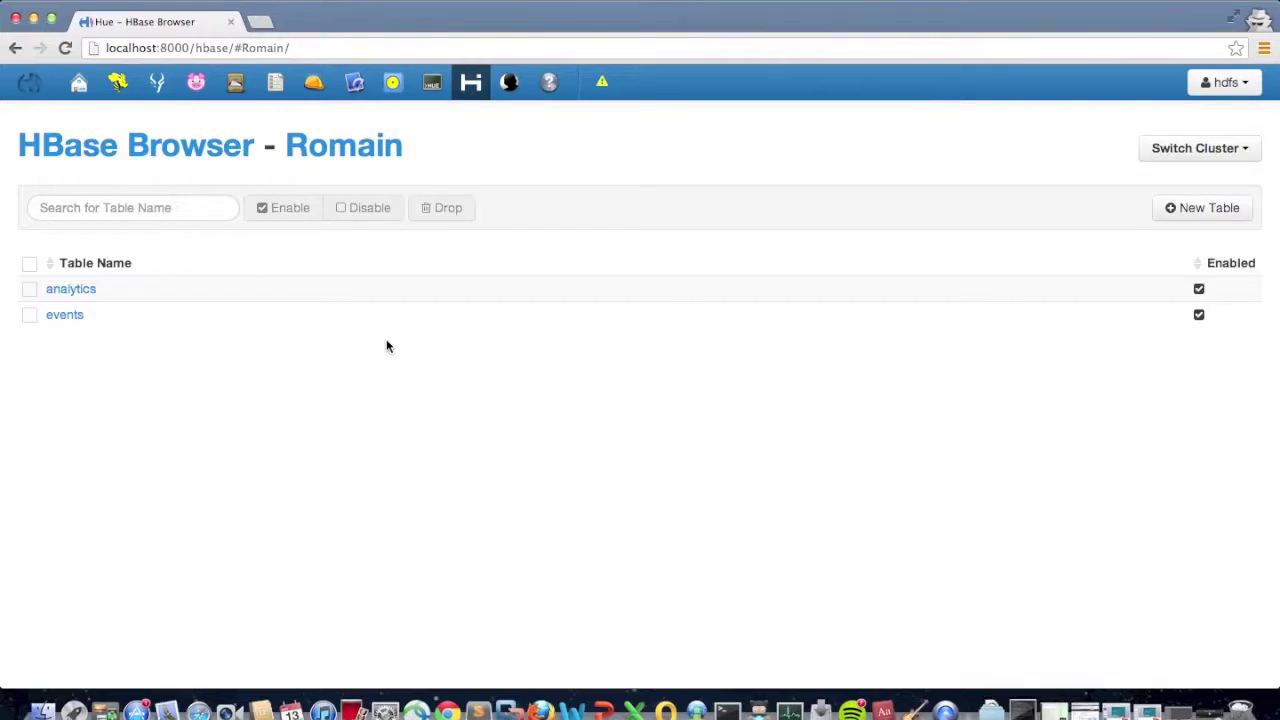
# Check which clusters are available without switching, and select all tables in the list.
pyautogui.click(1197, 153)
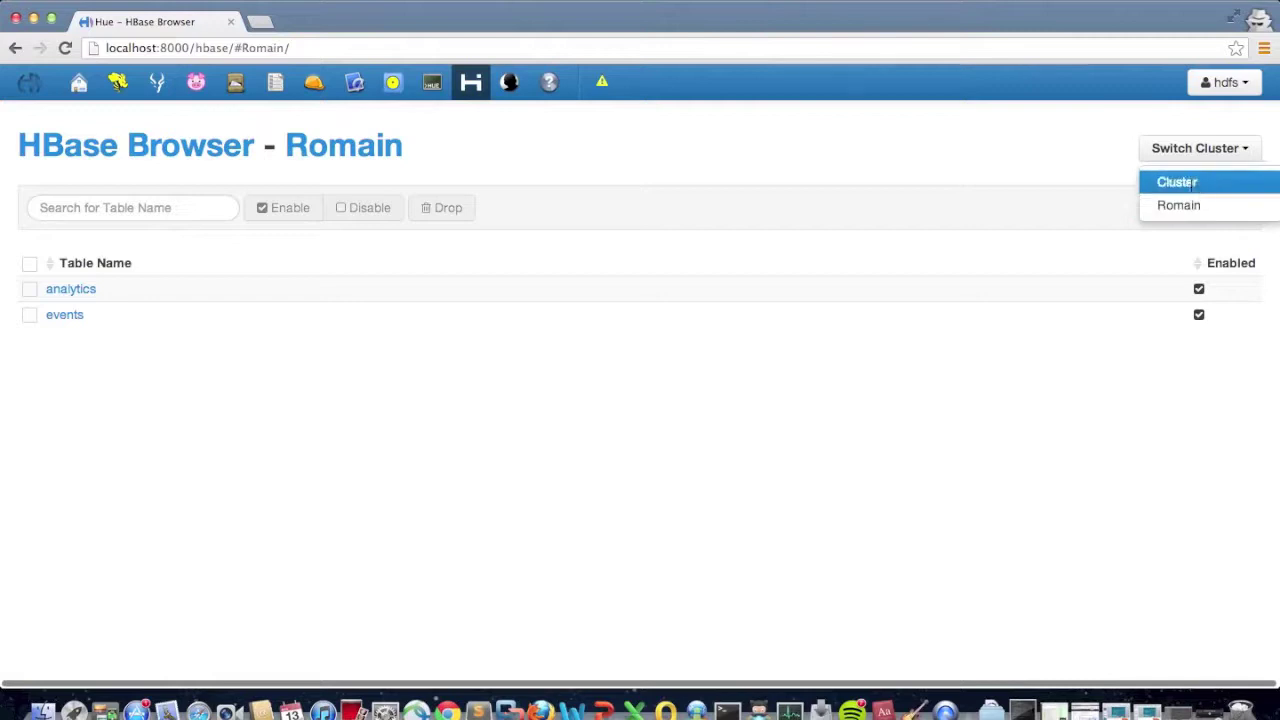
pyautogui.click(1052, 170)
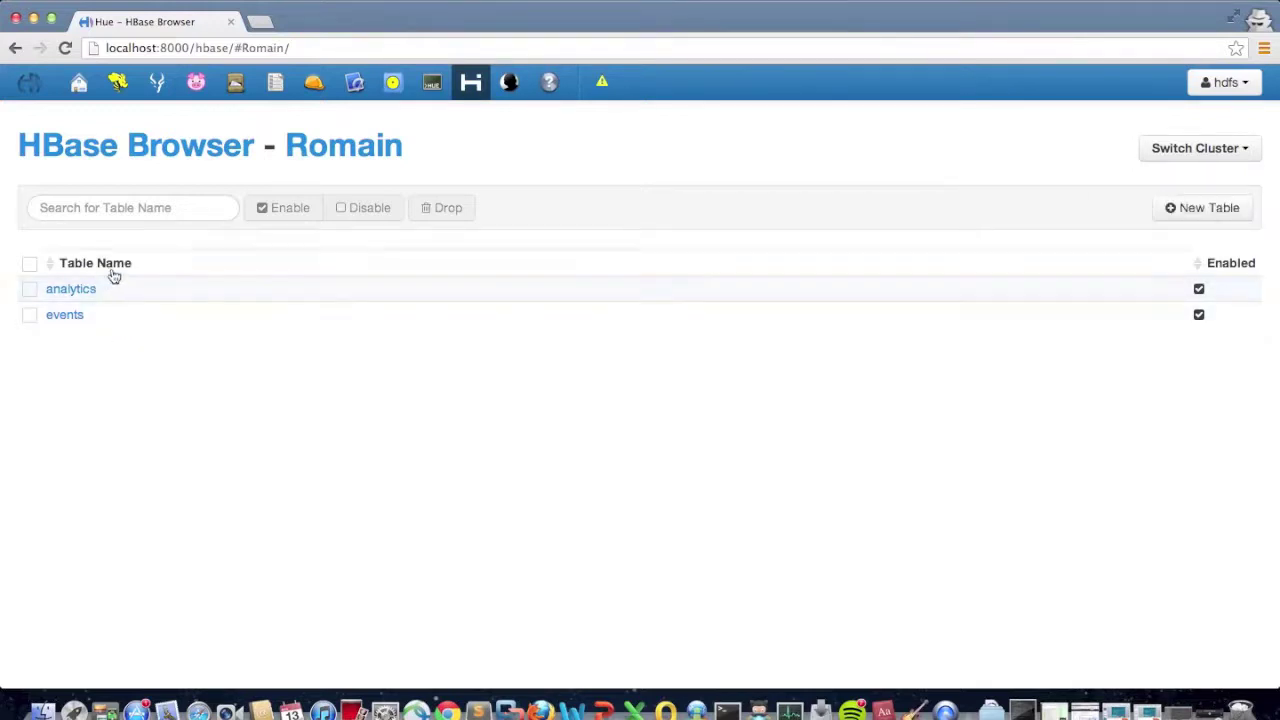
pyautogui.click(33, 294)
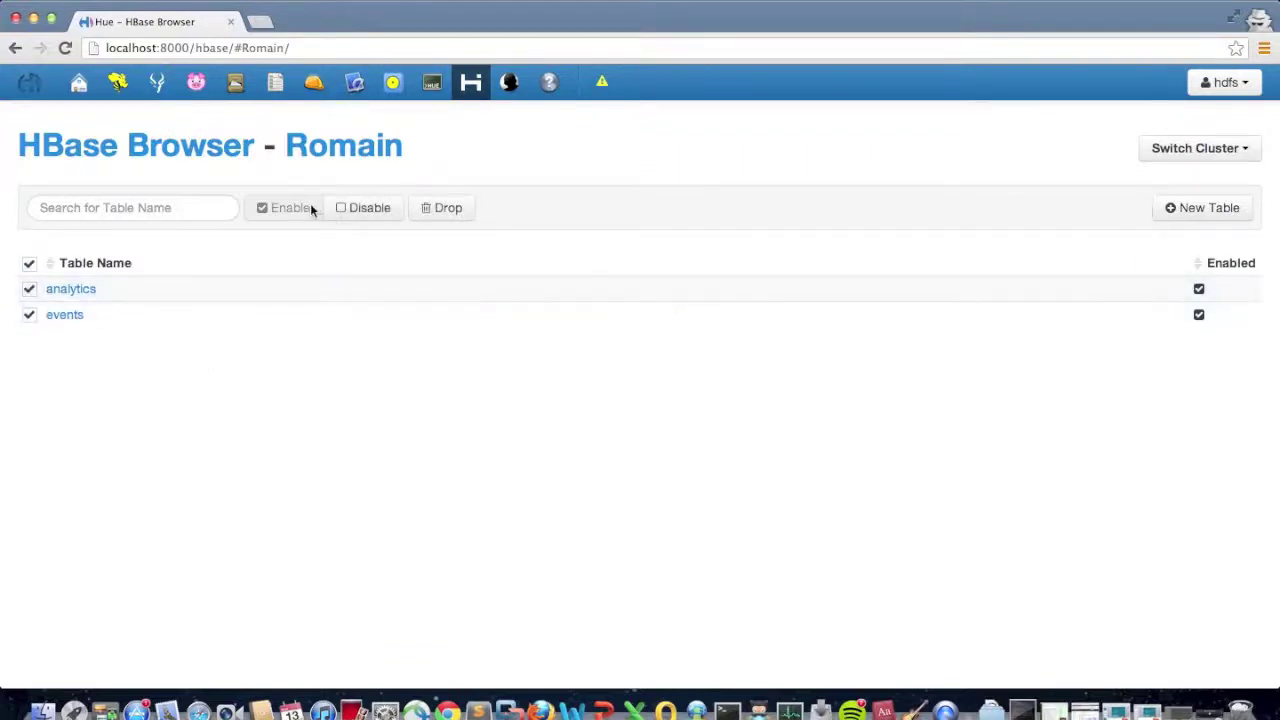
# Search the table list for "anal", clear the search, and deselect all tables.
pyautogui.click(210, 214)
pyautogui.write('anal')
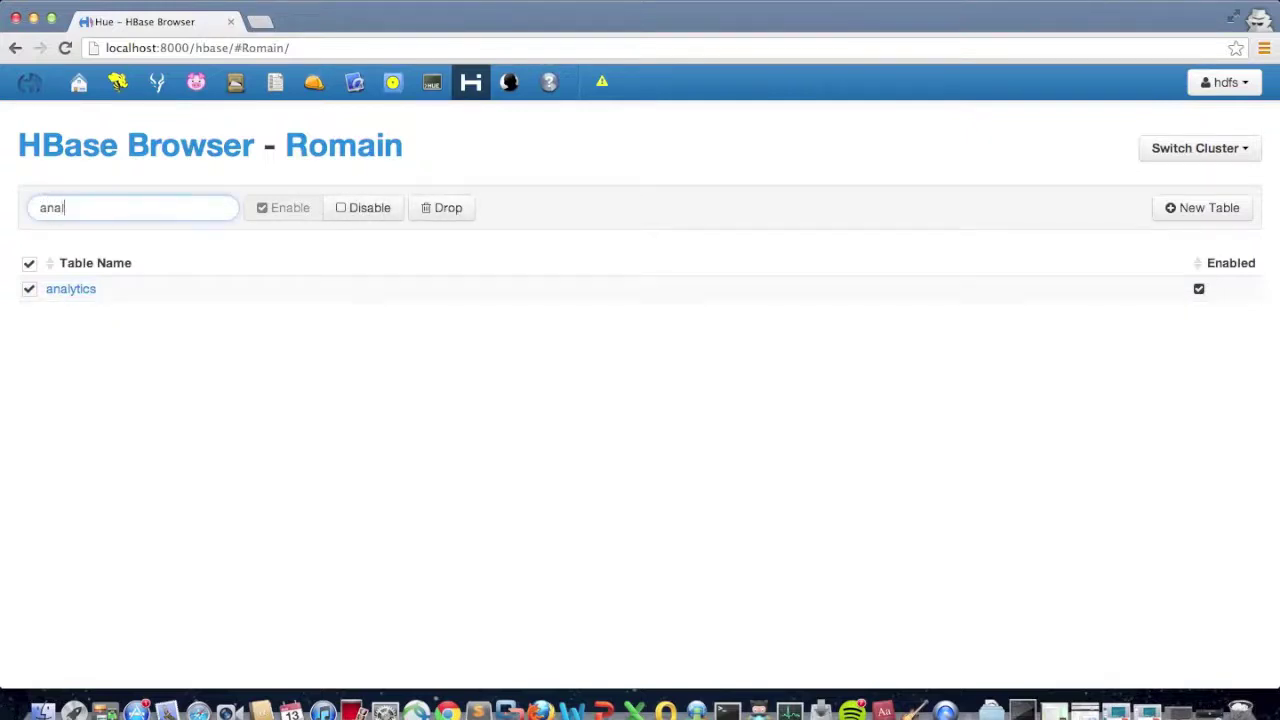
pyautogui.press('BackSpace')
pyautogui.press('BackSpace')
pyautogui.press('BackSpace')
pyautogui.press('BackSpace')
pyautogui.press('BackSpace')
pyautogui.press('BackSpace')
pyautogui.press('BackSpace')
pyautogui.press('BackSpace')
pyautogui.press('BackSpace')
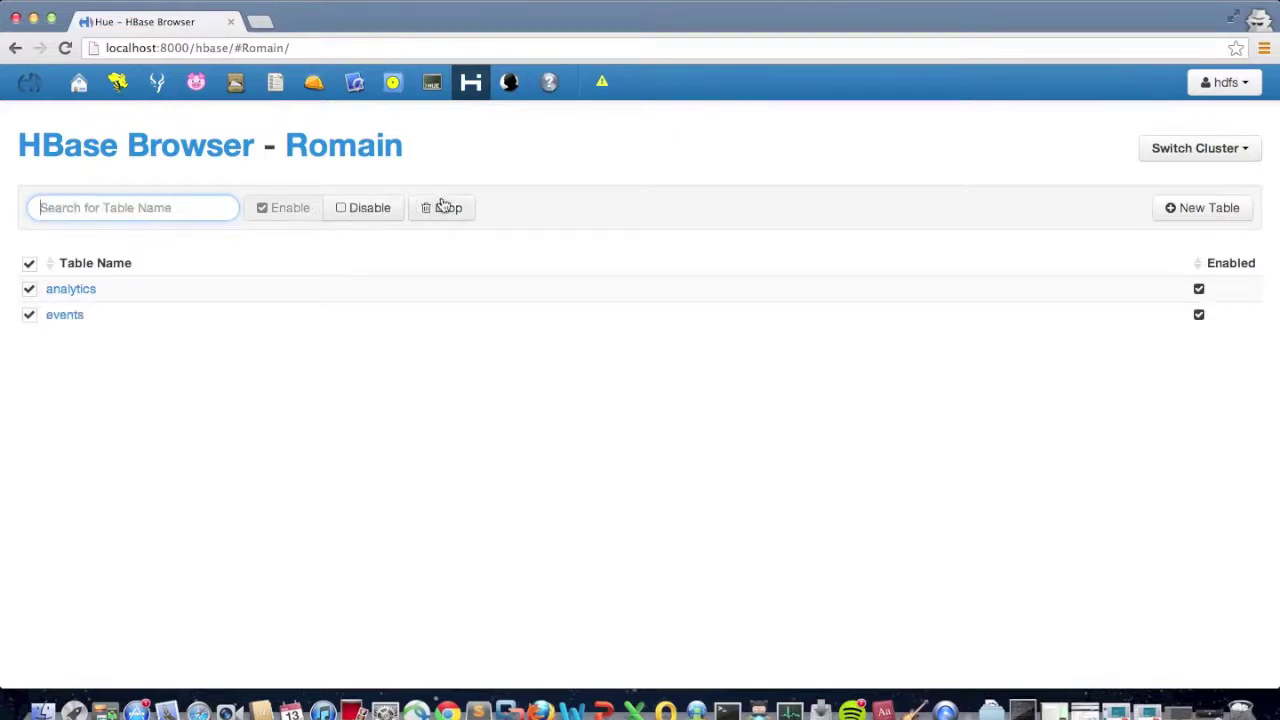
pyautogui.click(29, 263)
# Fill in a new table named "new table" with column families cf and bf, and cancel its creation.
pyautogui.click(1205, 213)
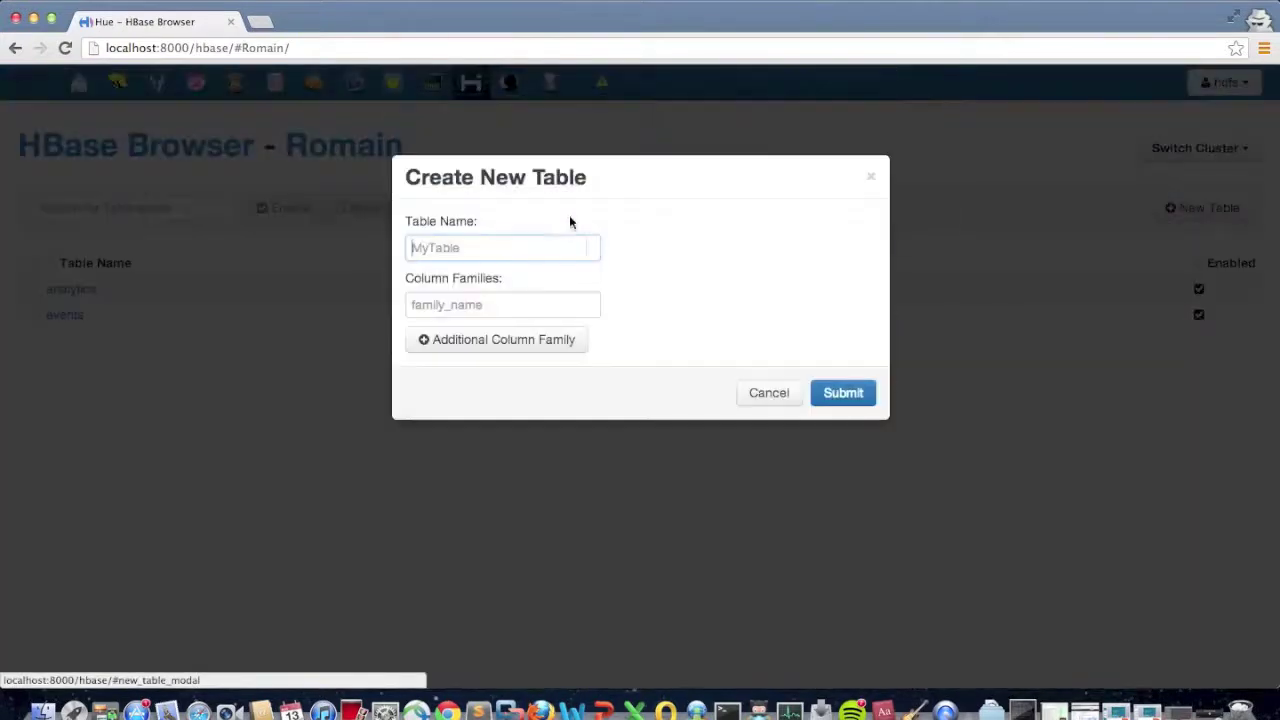
pyautogui.write('new table')
pyautogui.press('Tab')
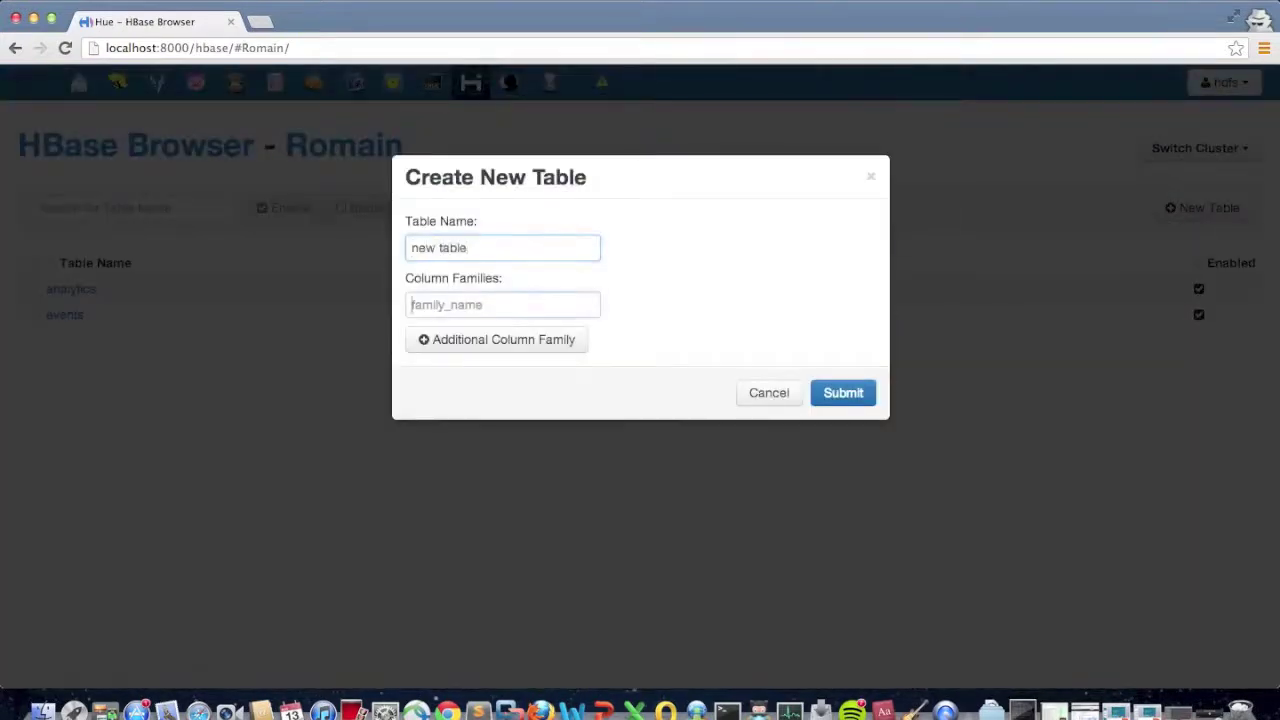
pyautogui.write('cf')
pyautogui.click(477, 340)
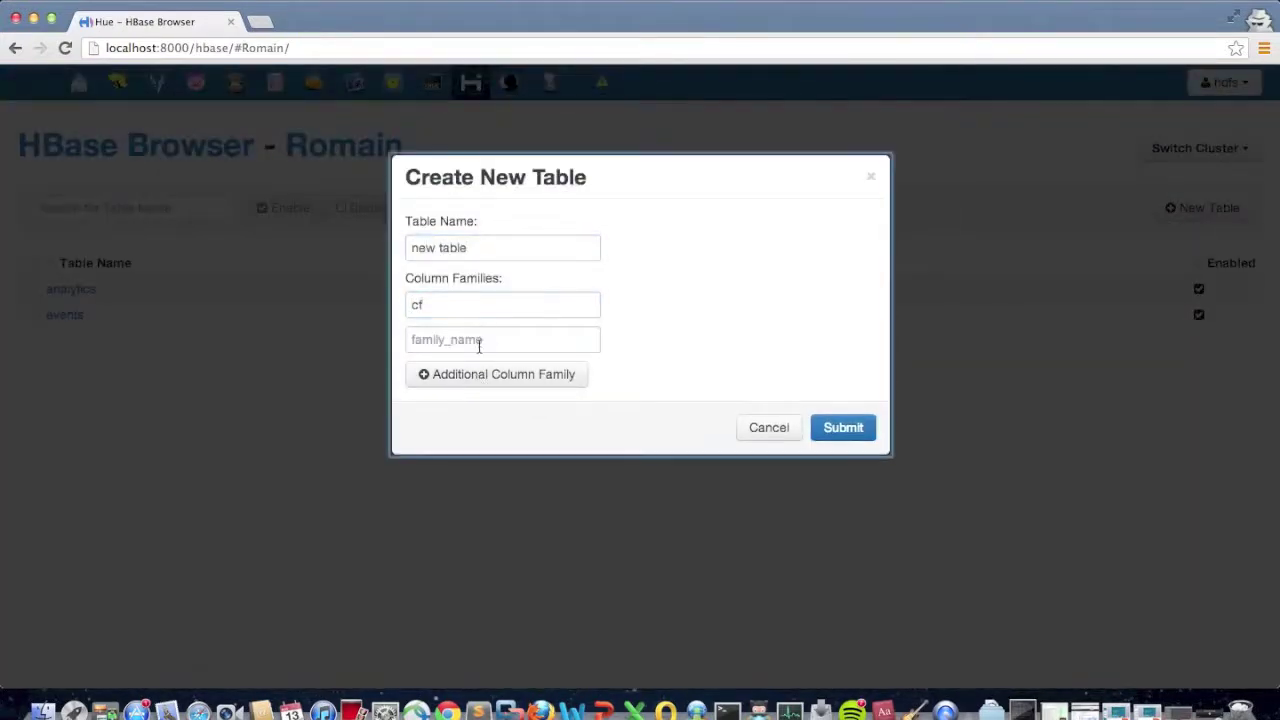
pyautogui.click(477, 340)
pyautogui.write('bf')
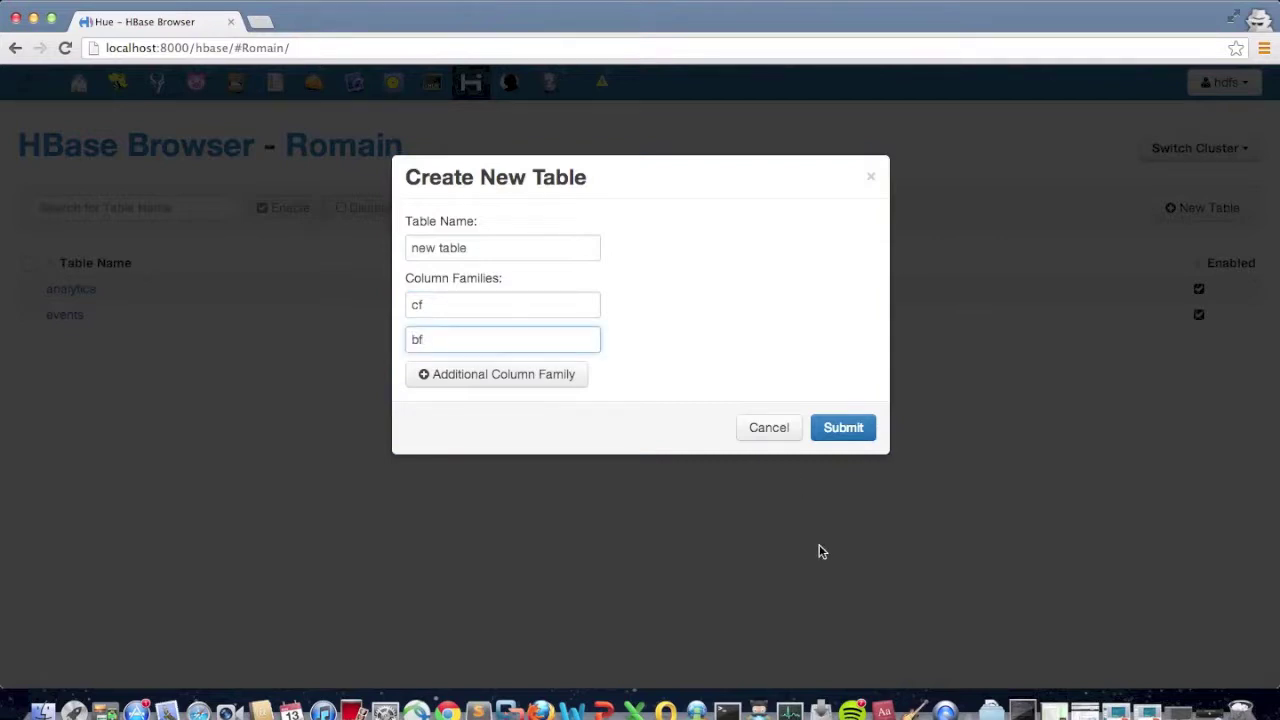
pyautogui.press('Escape')
# Open the analytics table and browse its rows and the columns of row domain.0.
pyautogui.click(146, 291)
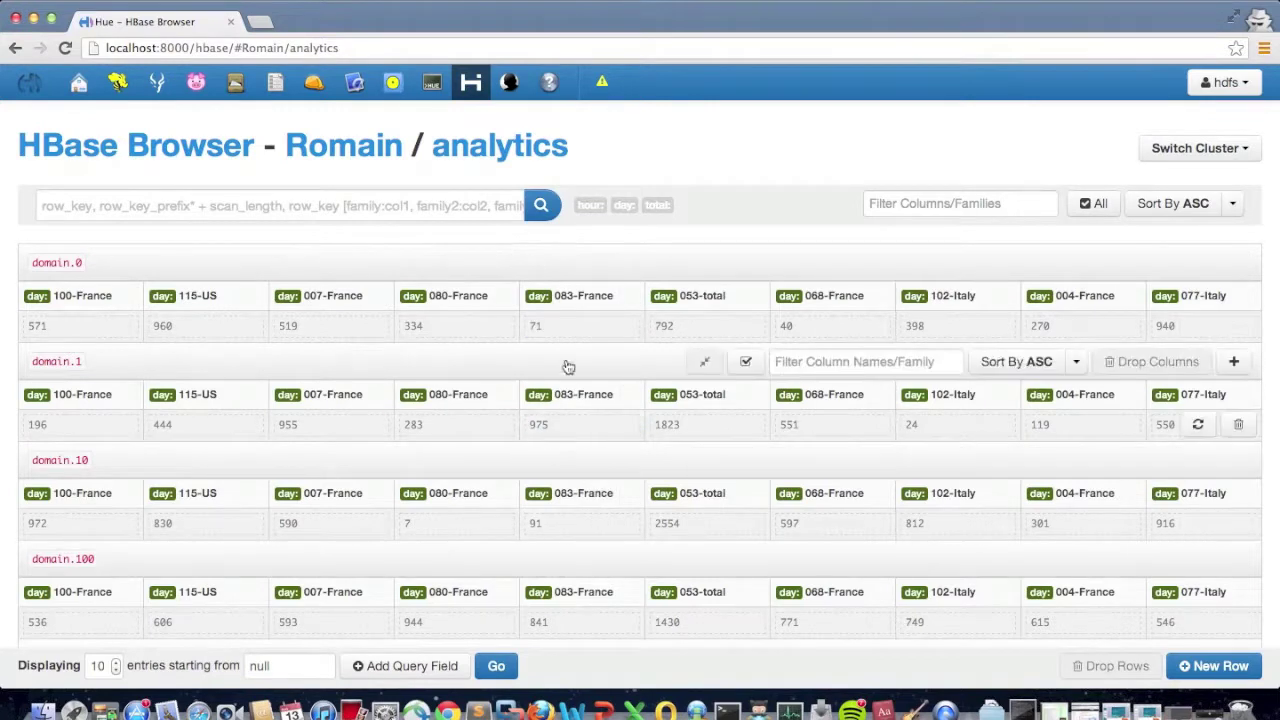
pyautogui.click(748, 328)
pyautogui.hscroll(10, 748, 328)
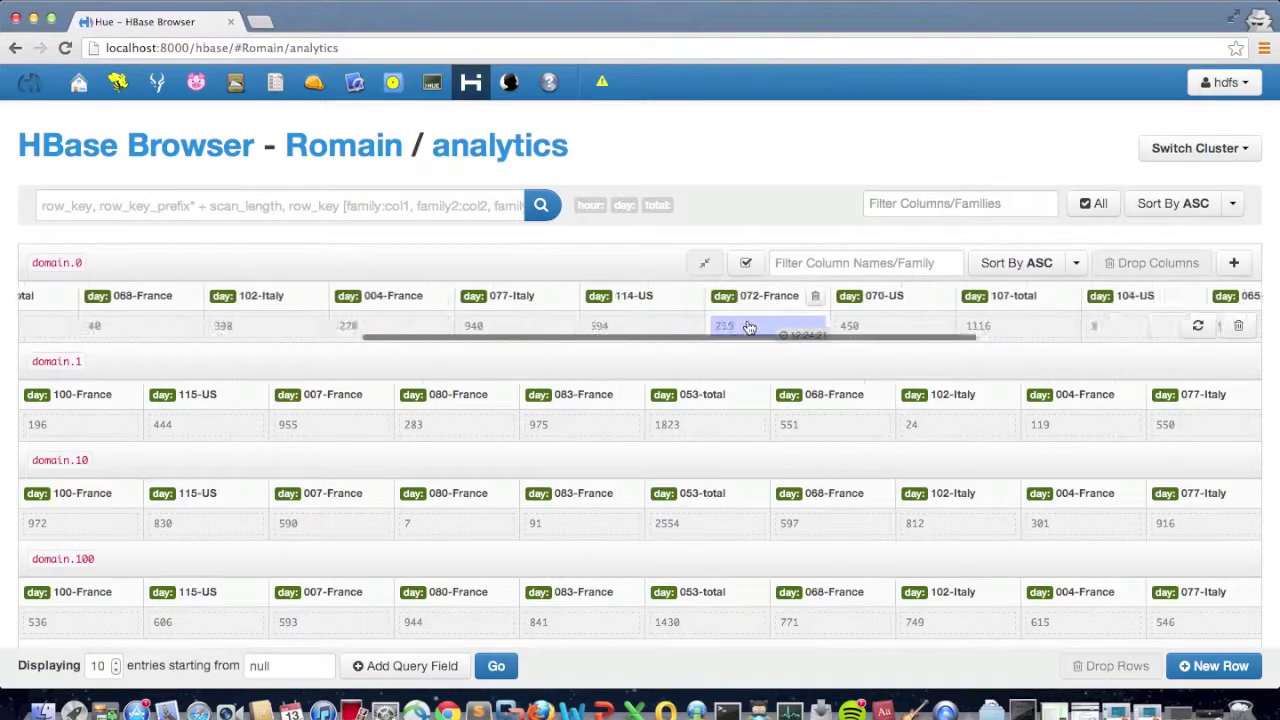
pyautogui.scroll(-3, 748, 328)
pyautogui.scroll(3, 748, 328)
pyautogui.scroll(-6, 748, 328)
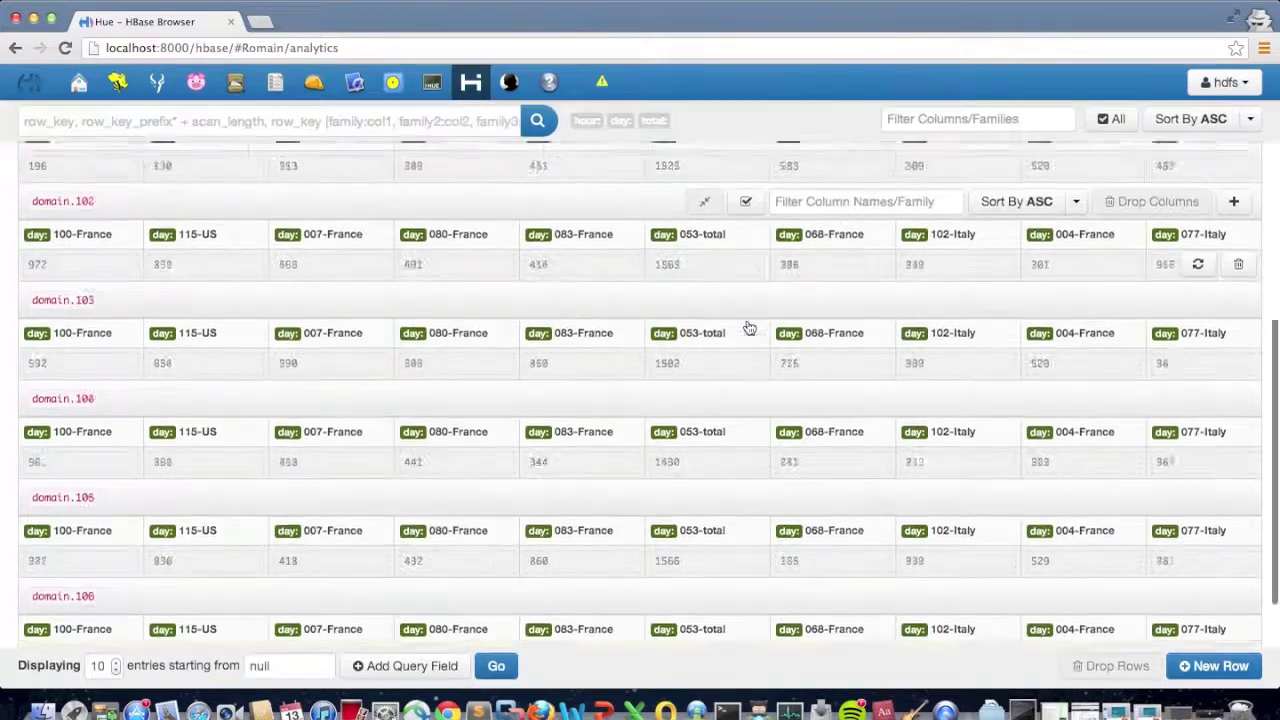
pyautogui.scroll(6, 748, 328)
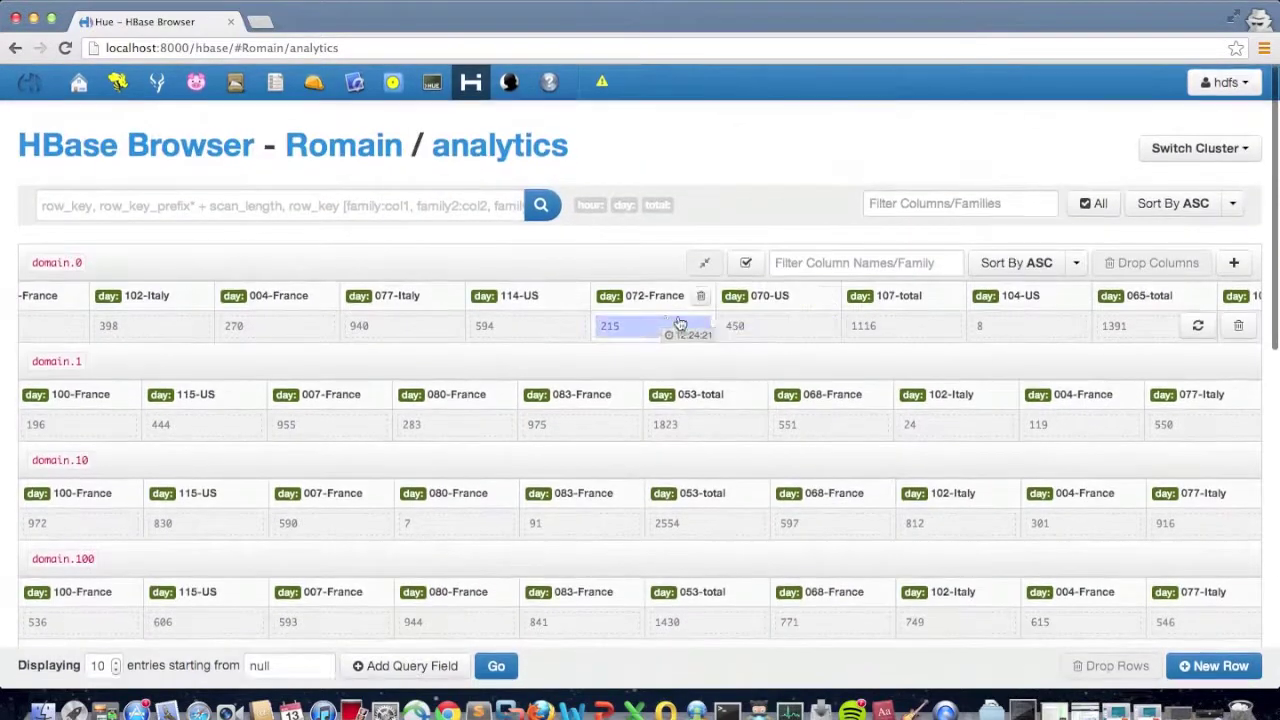
# Change the day:112-Italy cell in row domain.0 to 849asda.
pyautogui.hscroll(4, 667, 322)
pyautogui.hscroll(10, 667, 322)
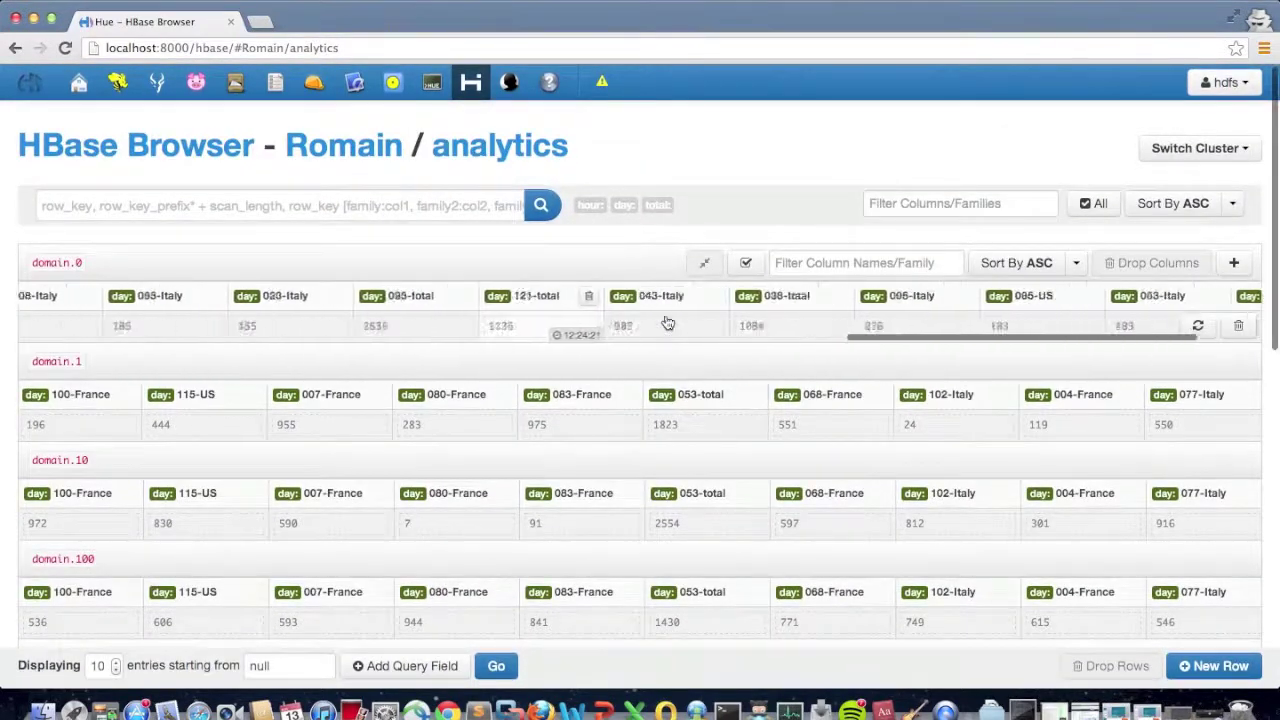
pyautogui.click(667, 323)
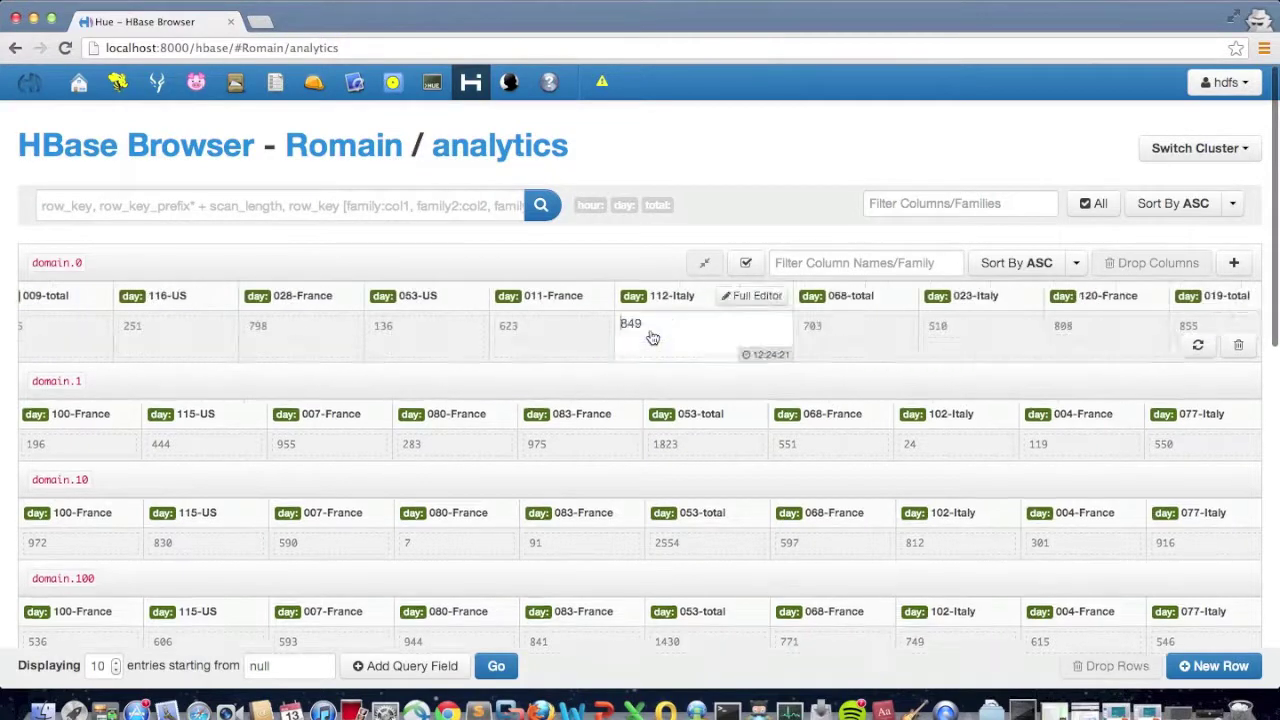
pyautogui.write('asdo')
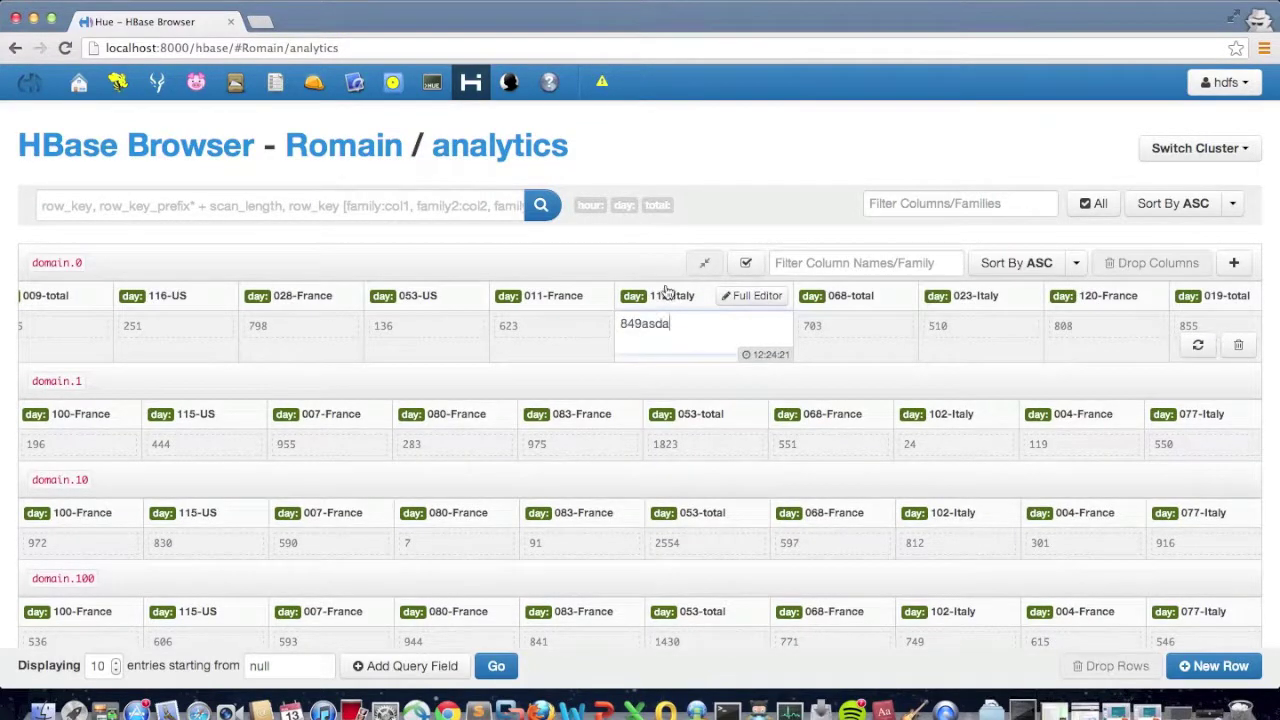
pyautogui.click(666, 240)
# Select the day:011-France, day:112-Italy and day:068-total columns in row domain.0.
pyautogui.click(555, 299)
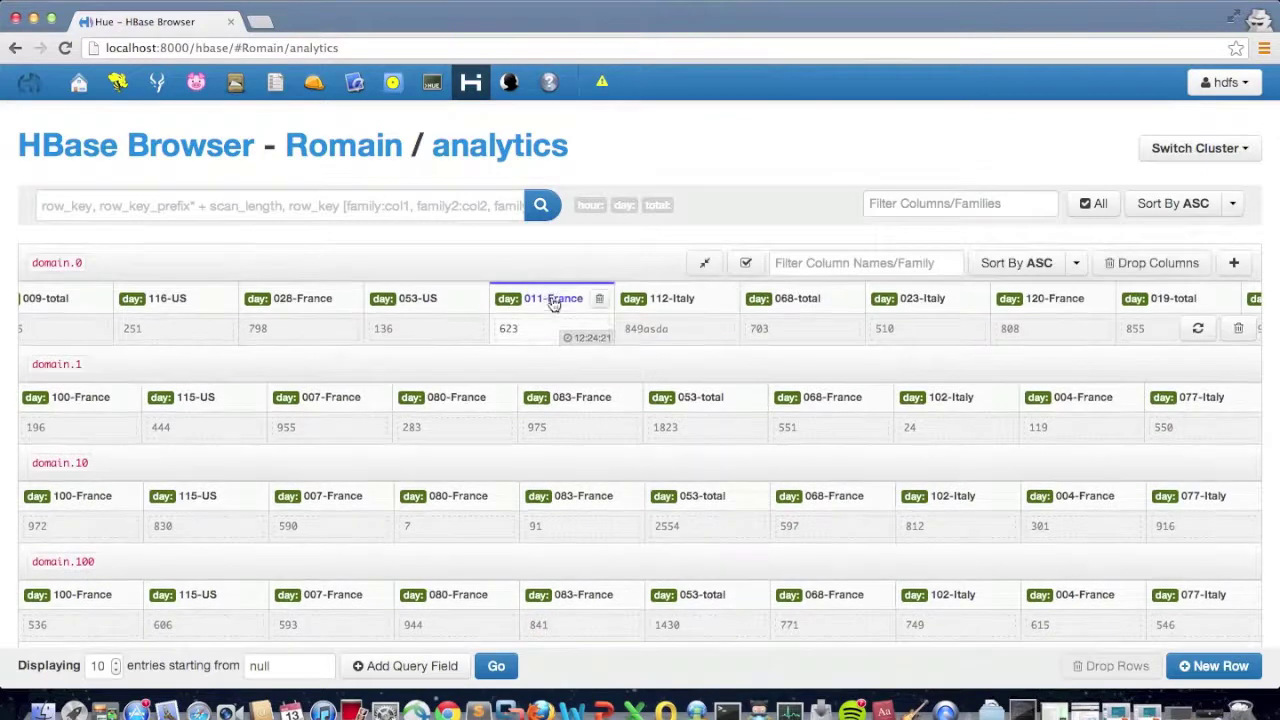
pyautogui.click(664, 308)
pyautogui.click(799, 305)
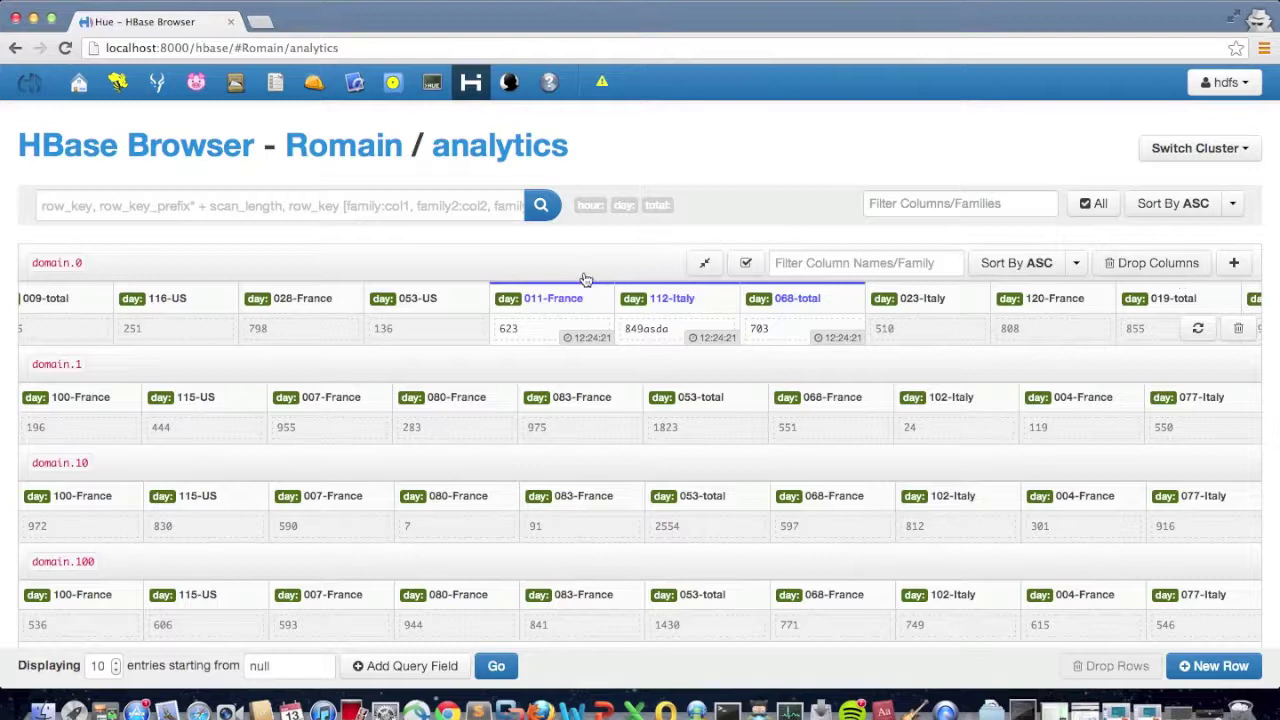
# Query the analytics table for rows domain.100 and domain.200.
pyautogui.click(118, 208)
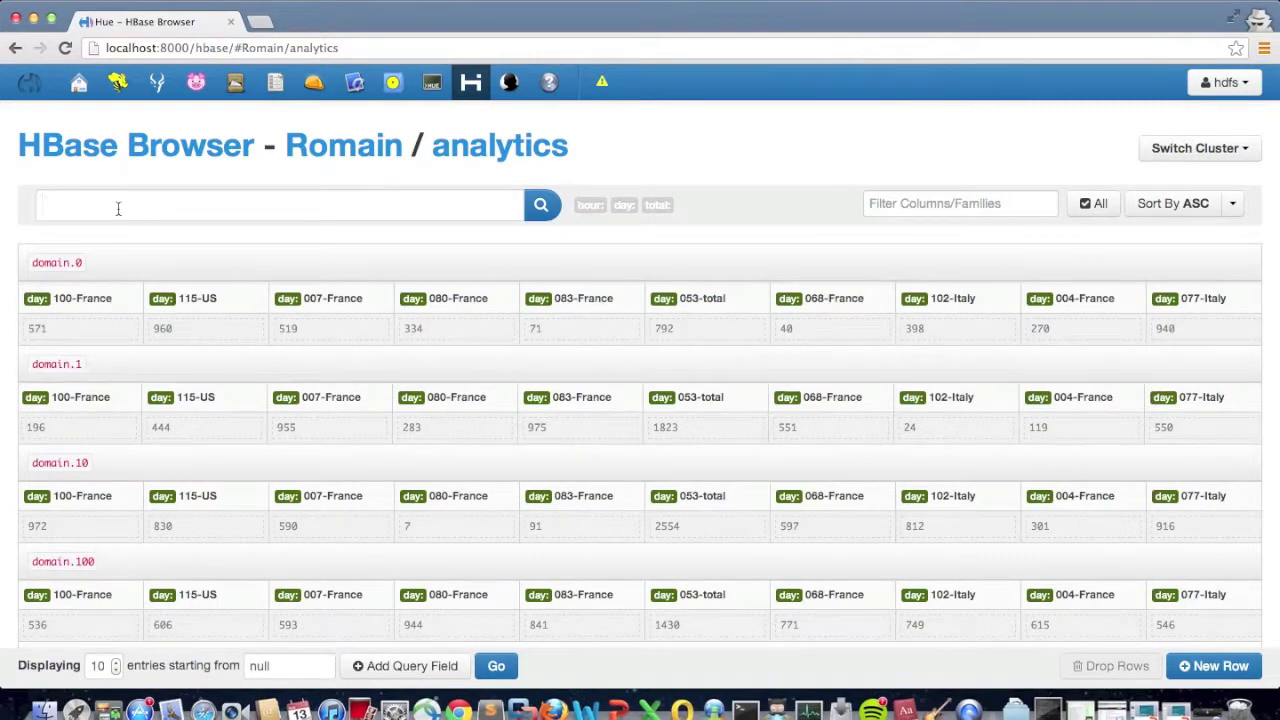
pyautogui.click(196, 207)
pyautogui.write('domain.100 , domain.200')
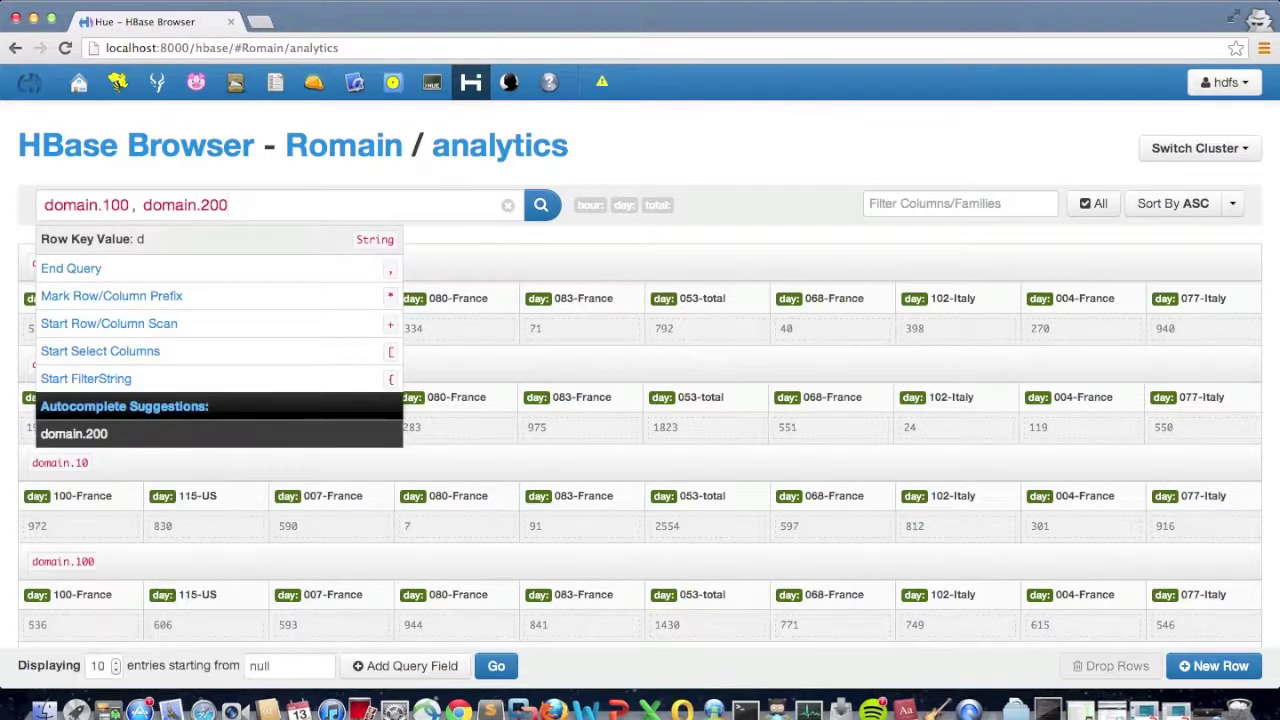
pyautogui.press('Return')
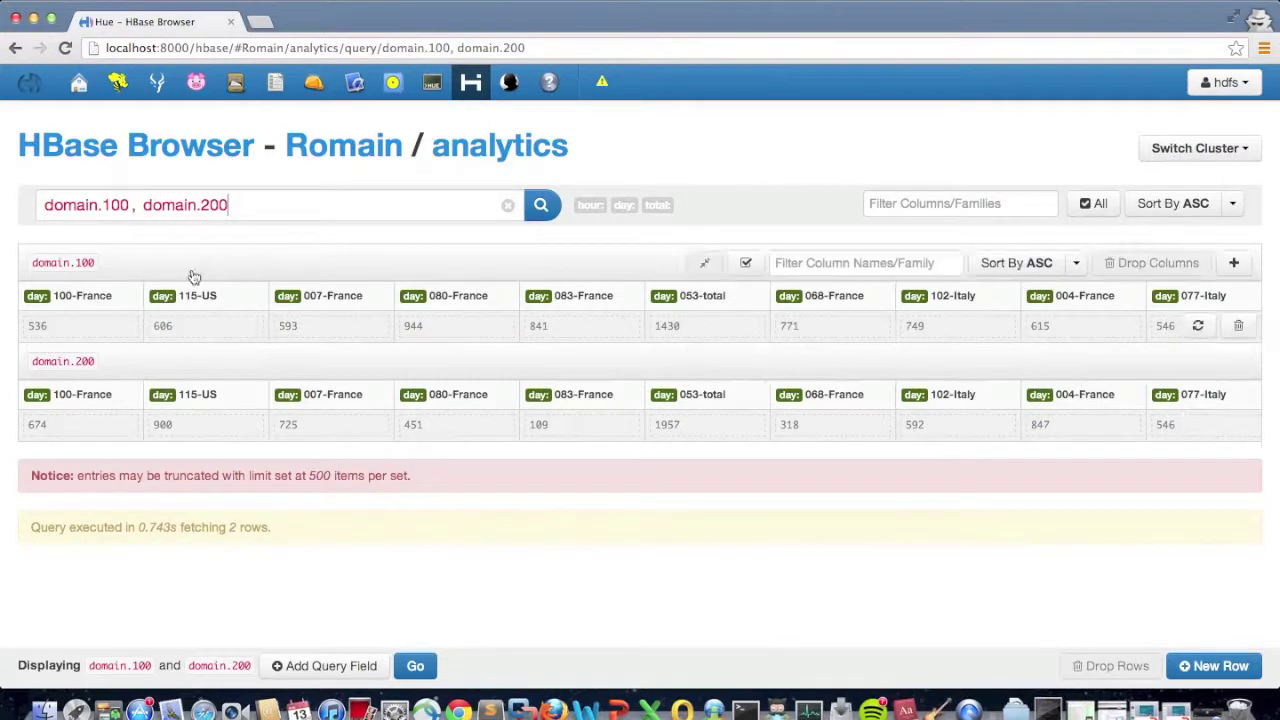
# Query row domain.100 together with a scan from domain.200 that fetches 5 additional rows (+5).
pyautogui.click(264, 209)
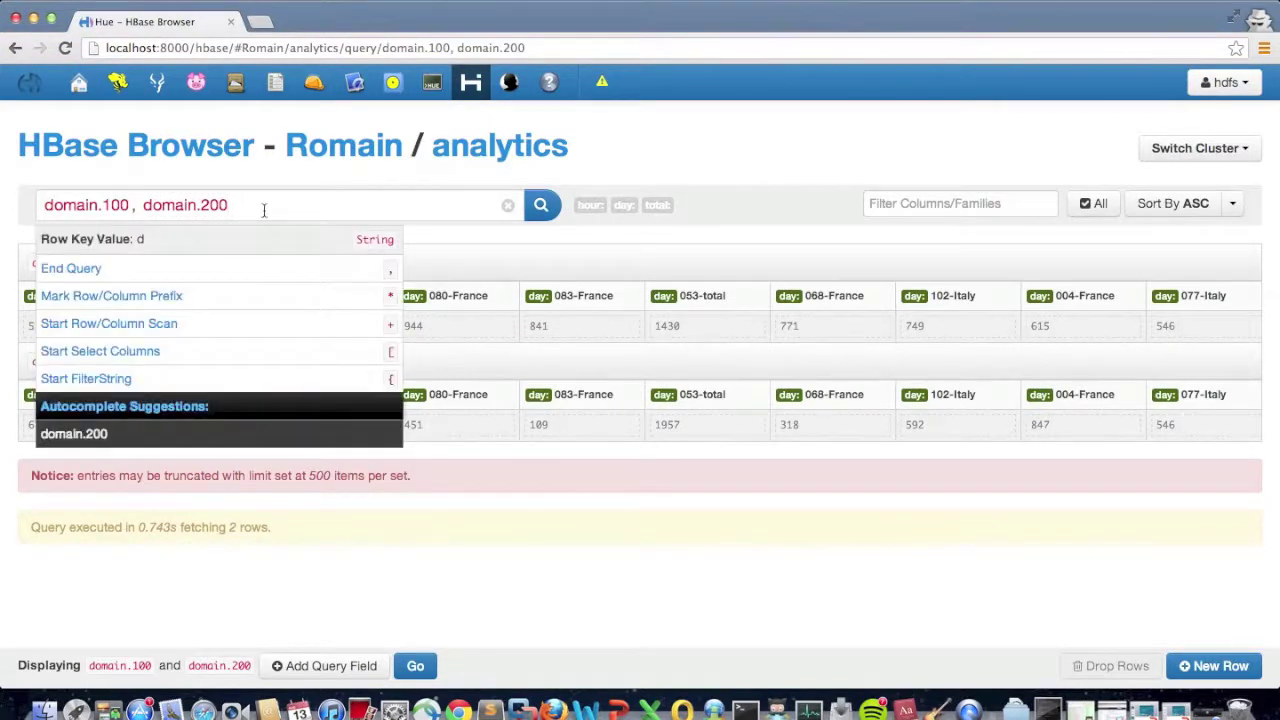
pyautogui.press('super+a')
pyautogui.press('BackSpace')
pyautogui.write('domain')
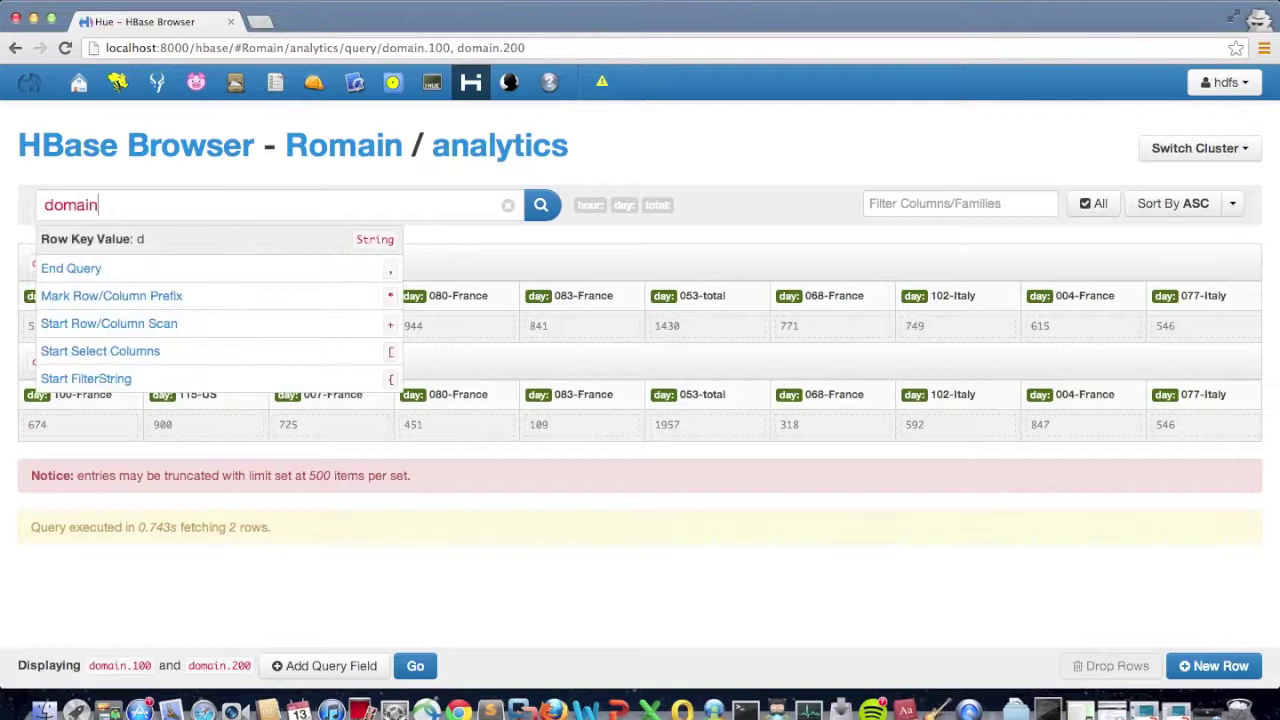
pyautogui.write('.100 , domai')
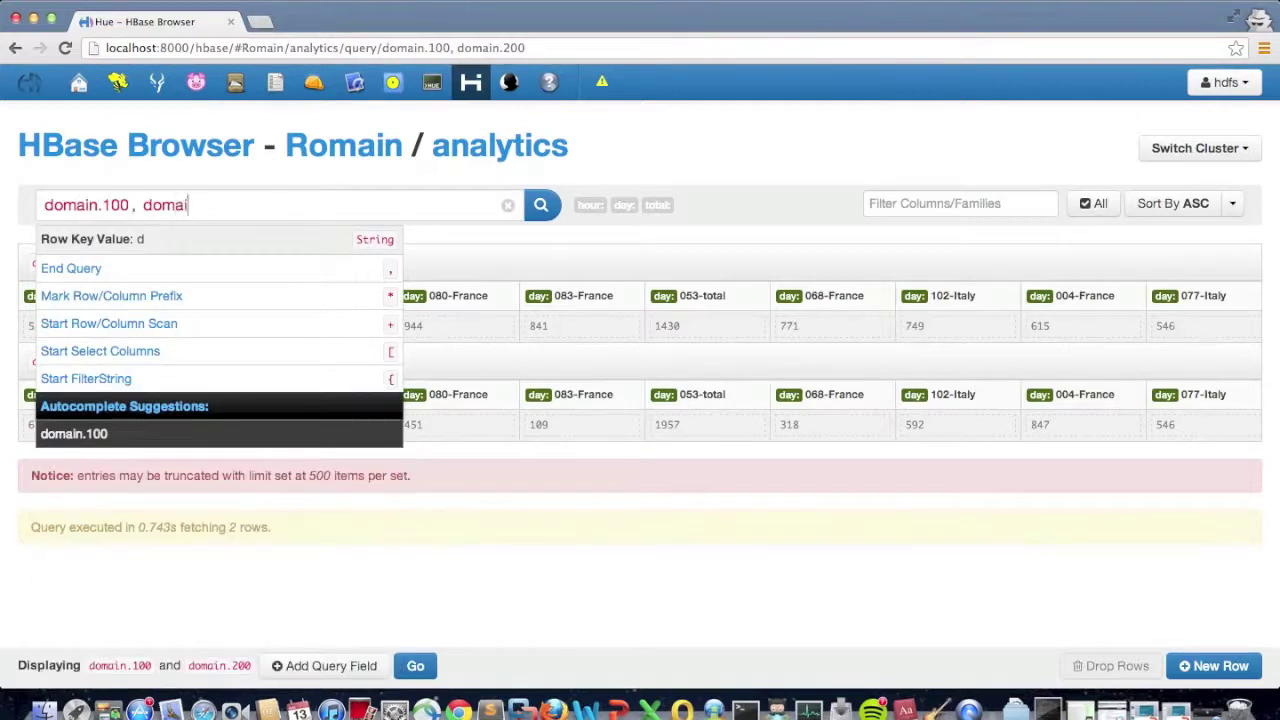
pyautogui.write('n.200 +')
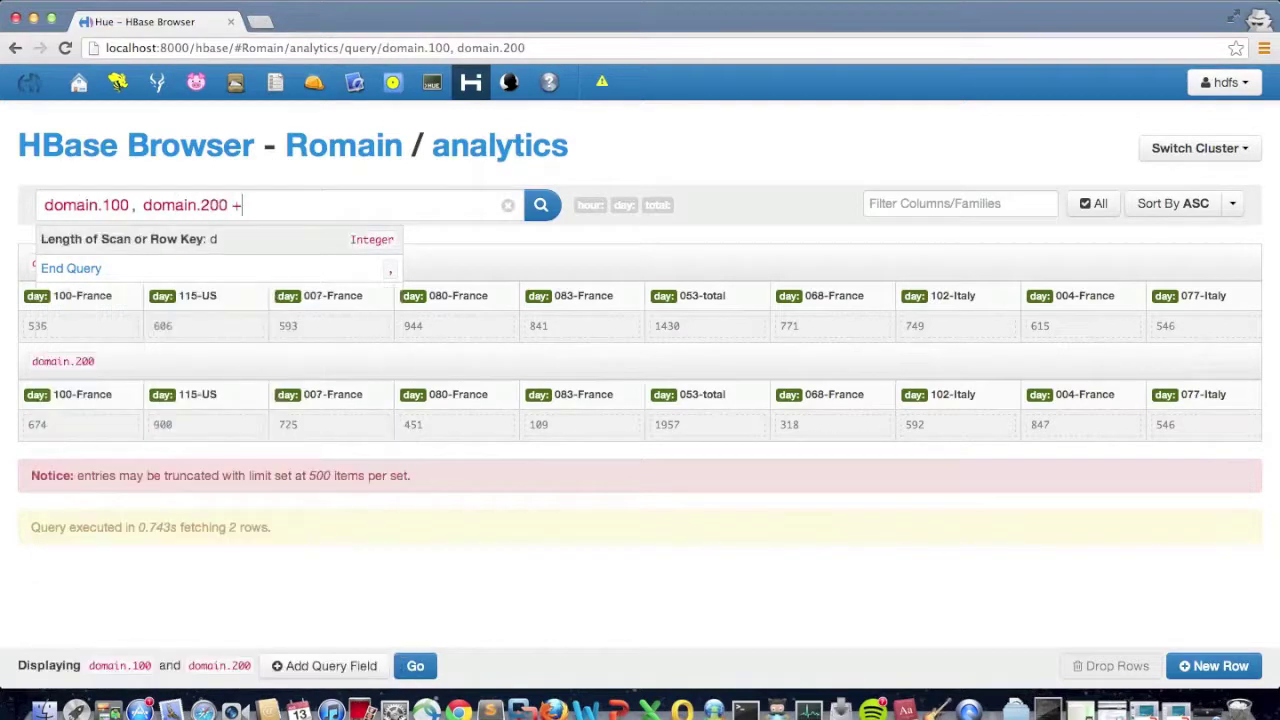
pyautogui.write('5')
pyautogui.press('Return')
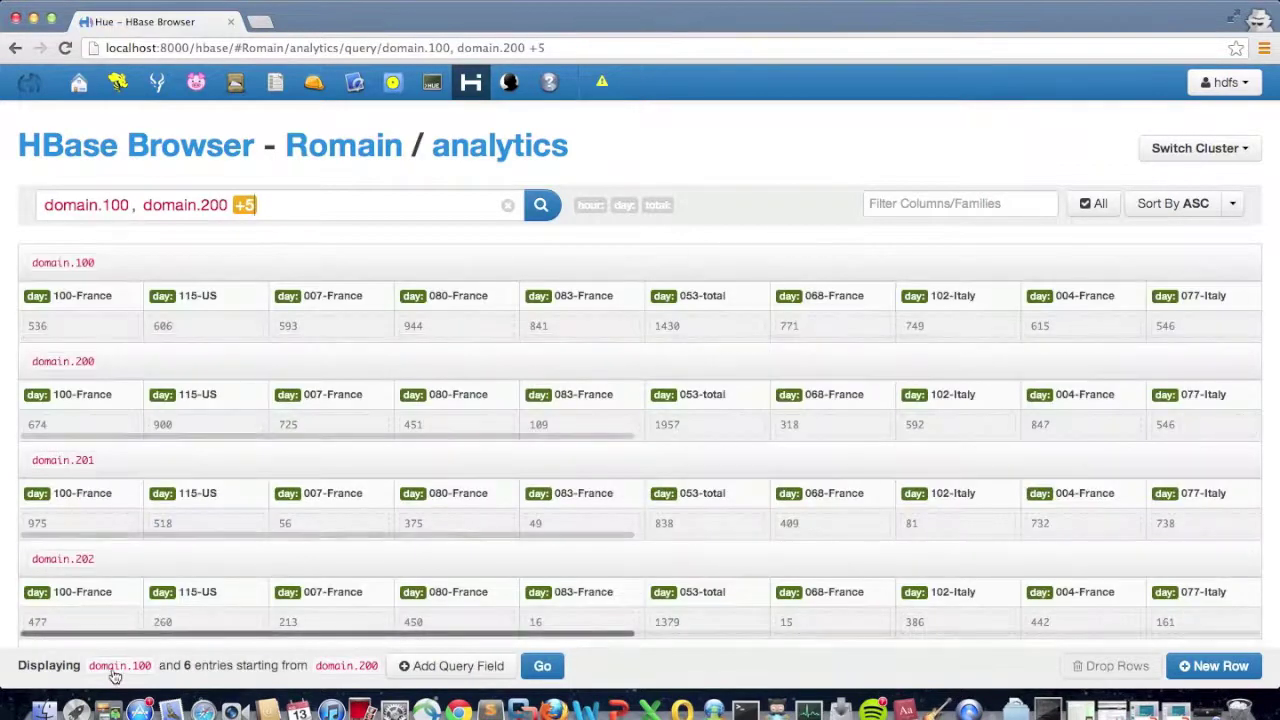
# Restrict the domain.200 scan to the hour: column family, and narrow it to the hour:16-total column.
pyautogui.moveTo(188, 675)
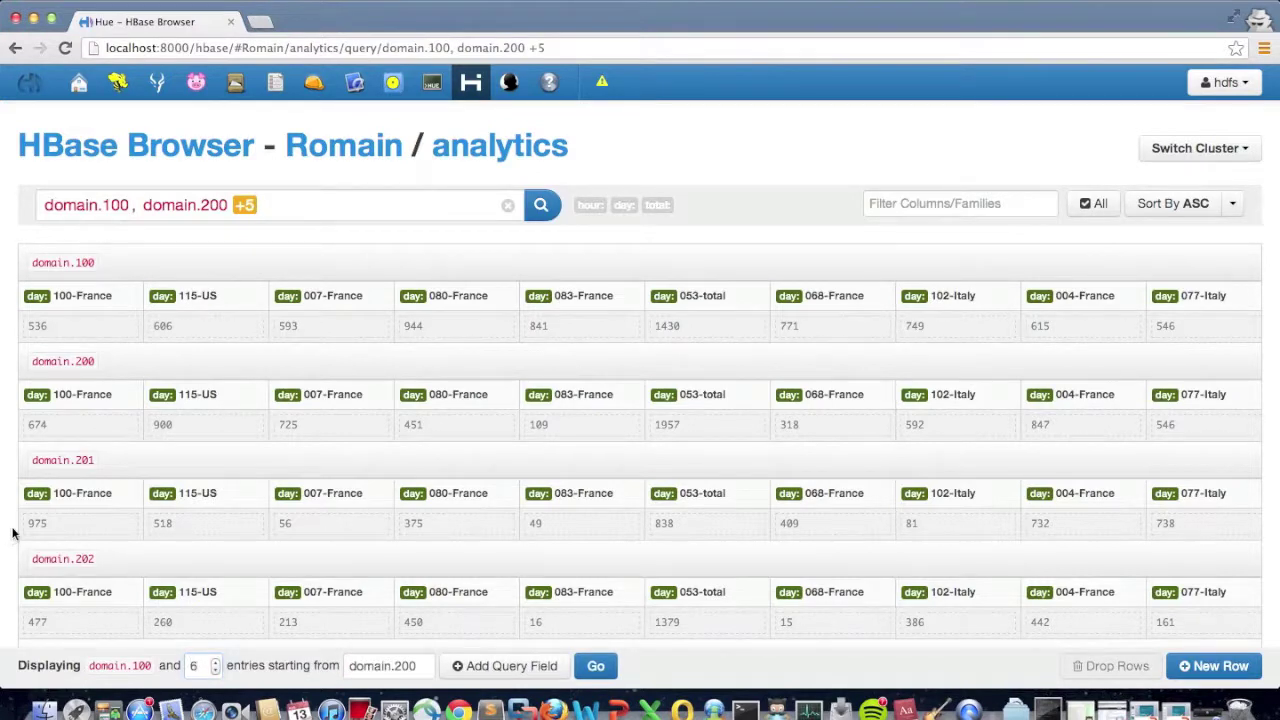
pyautogui.scroll(-1, 13, 533)
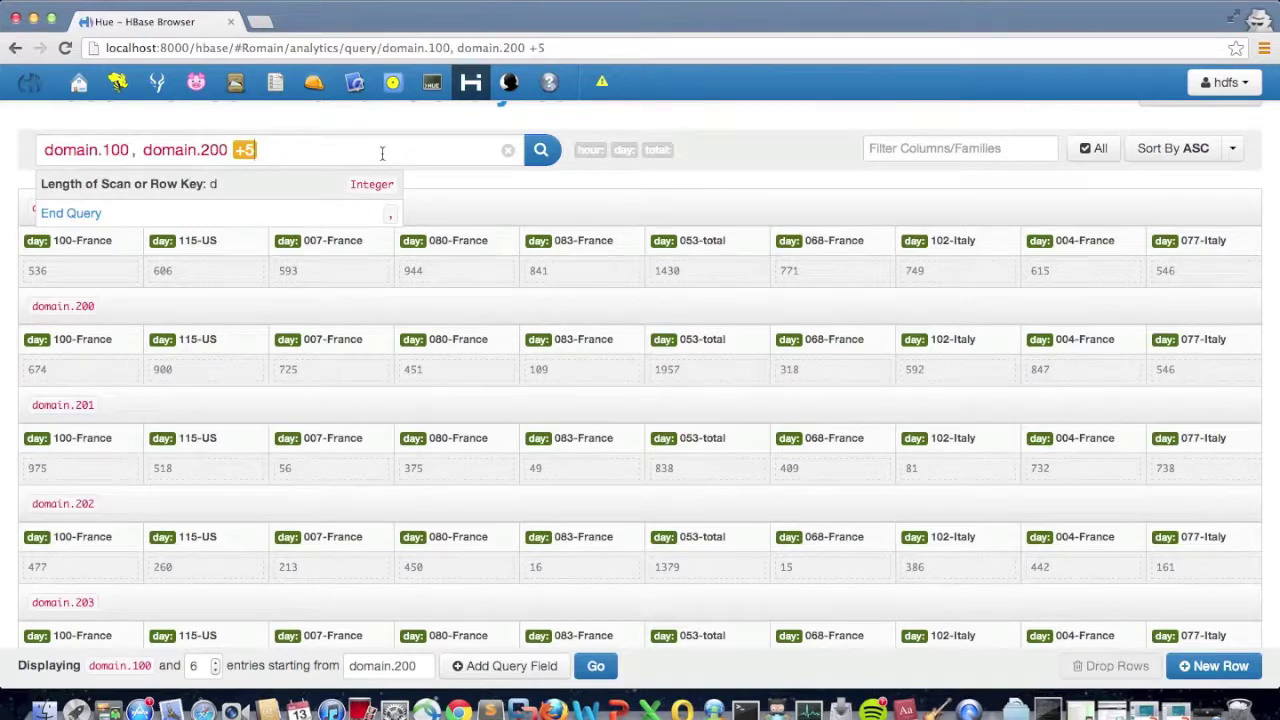
pyautogui.scroll(1, 657, 289)
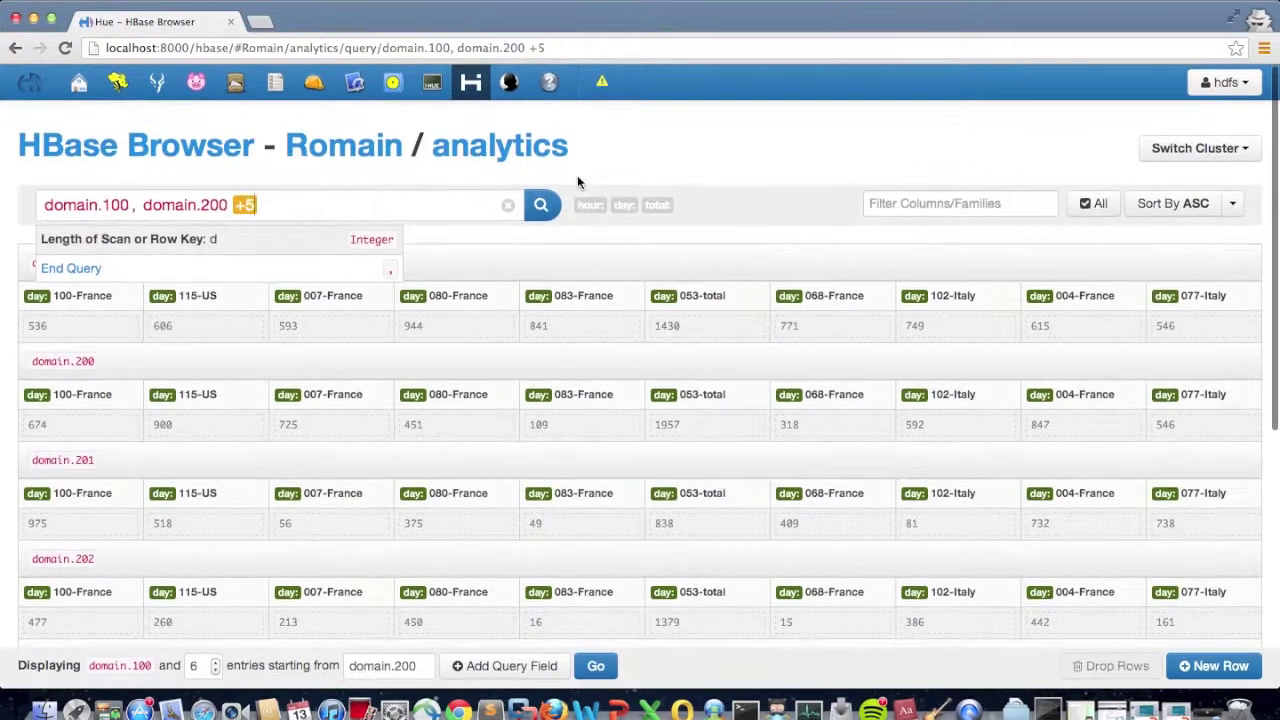
pyautogui.write('[hour:')
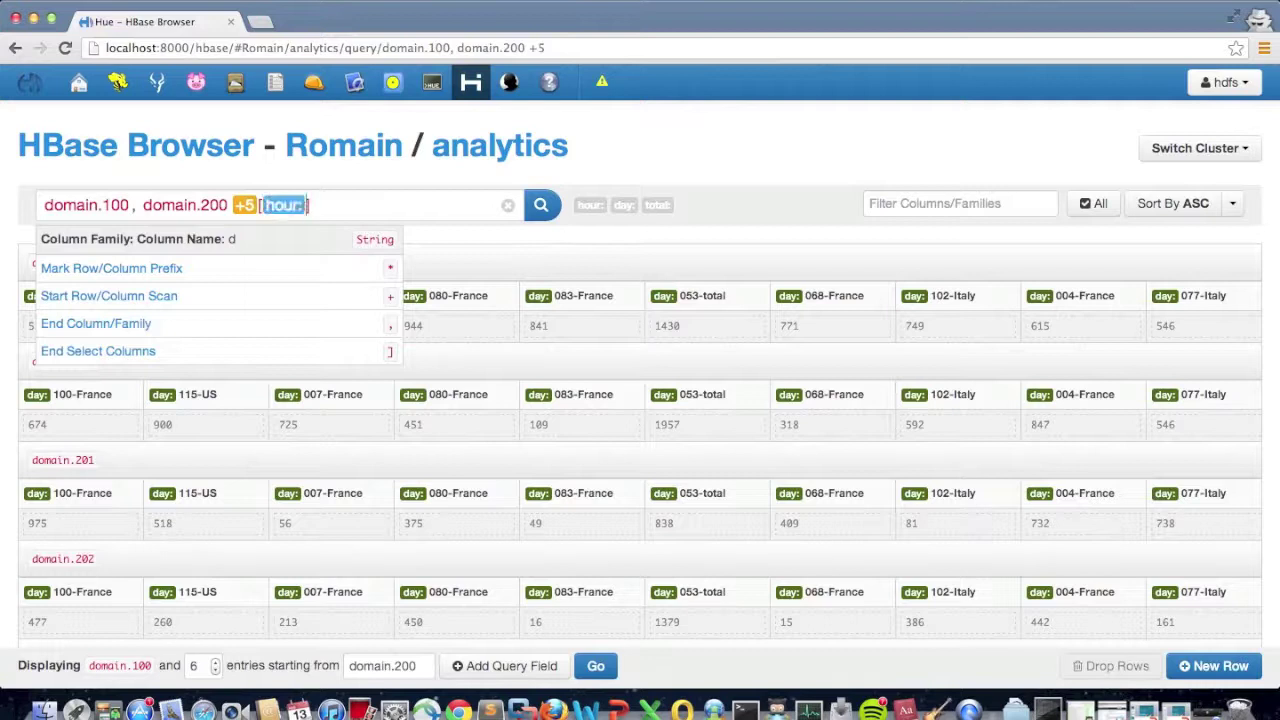
pyautogui.press('Return')
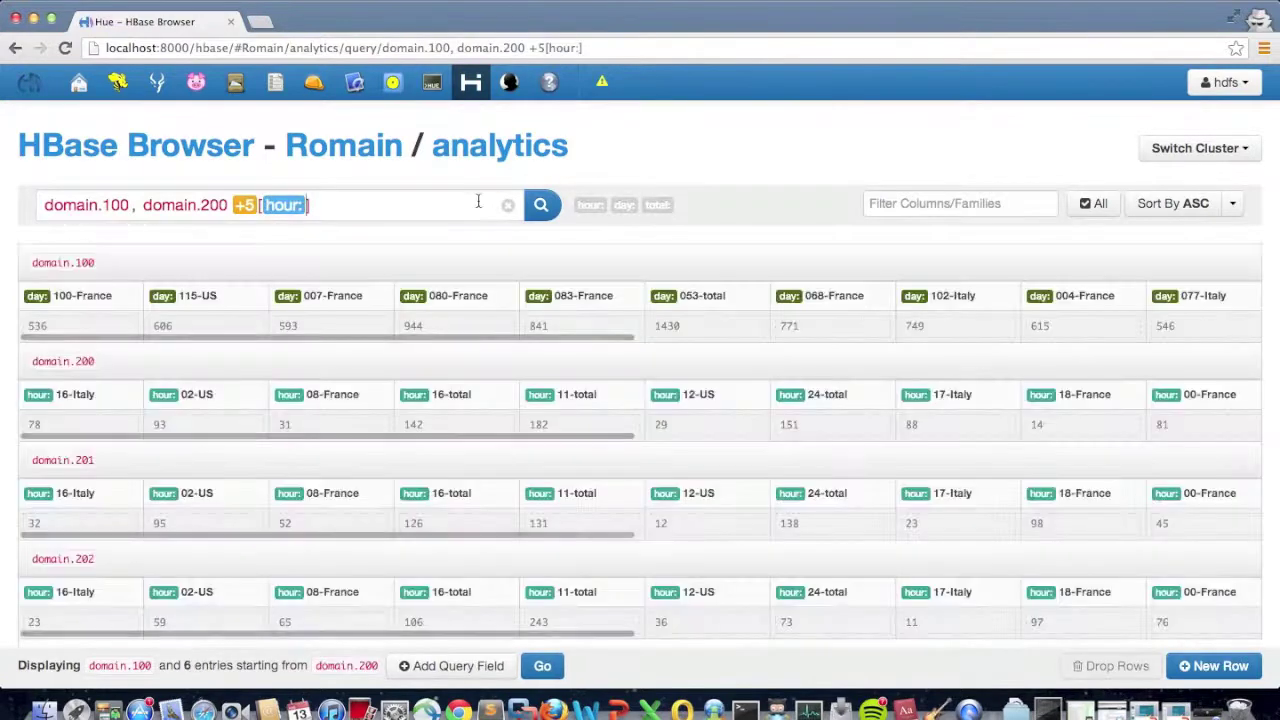
pyautogui.write('16-total')
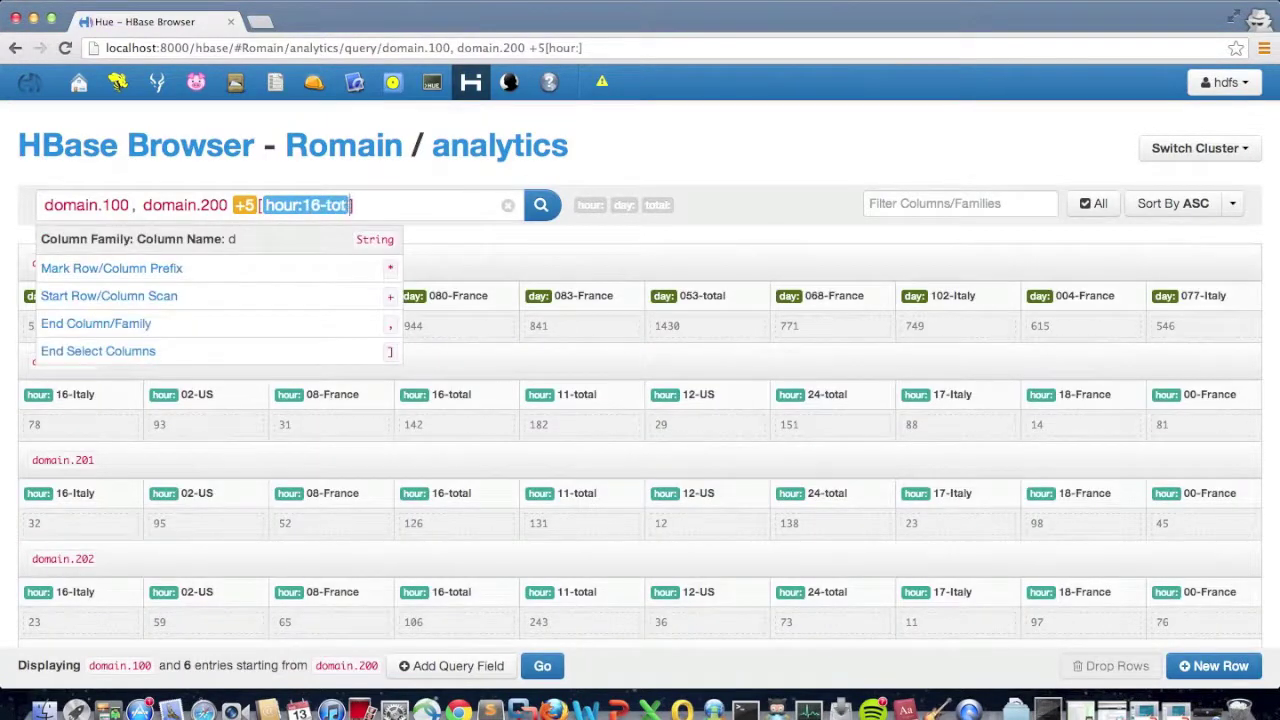
pyautogui.press('Return')
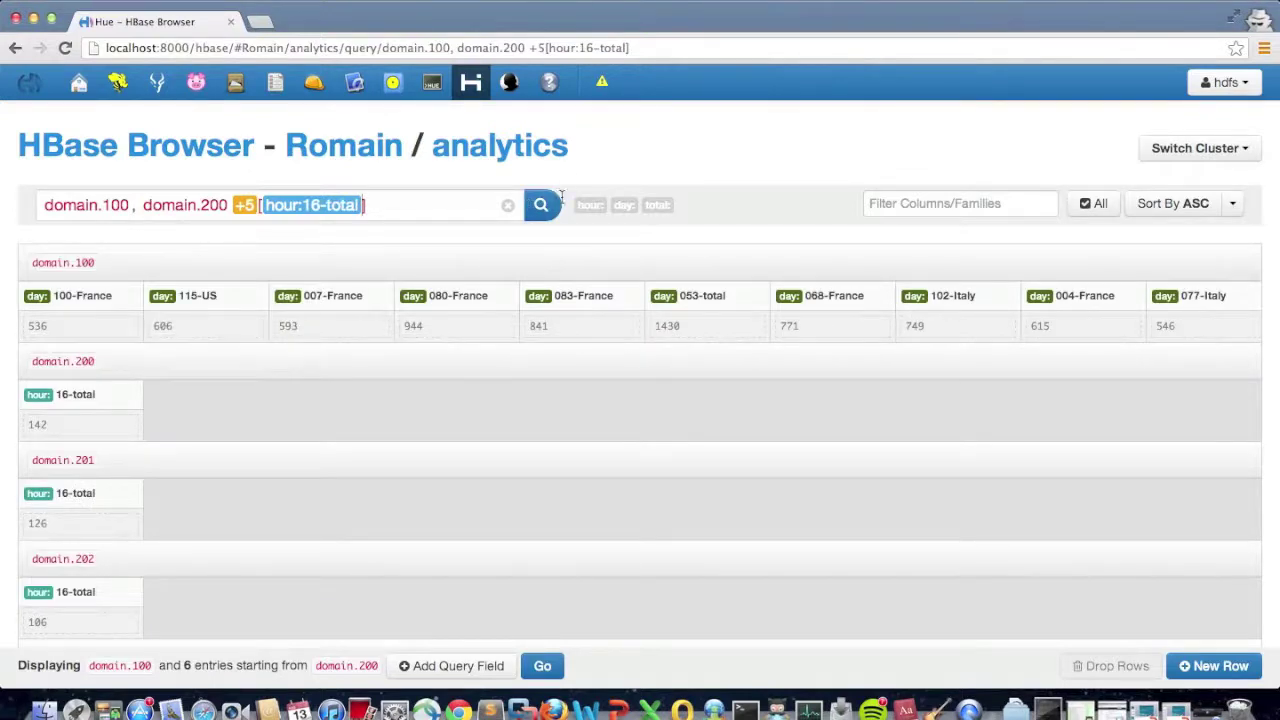
# Query only row domain.100 and filter its columns to the hour: family.
pyautogui.hotkey('ctrl', 'a')
pyautogui.press('BackSpace')
pyautogui.write('domain.100')
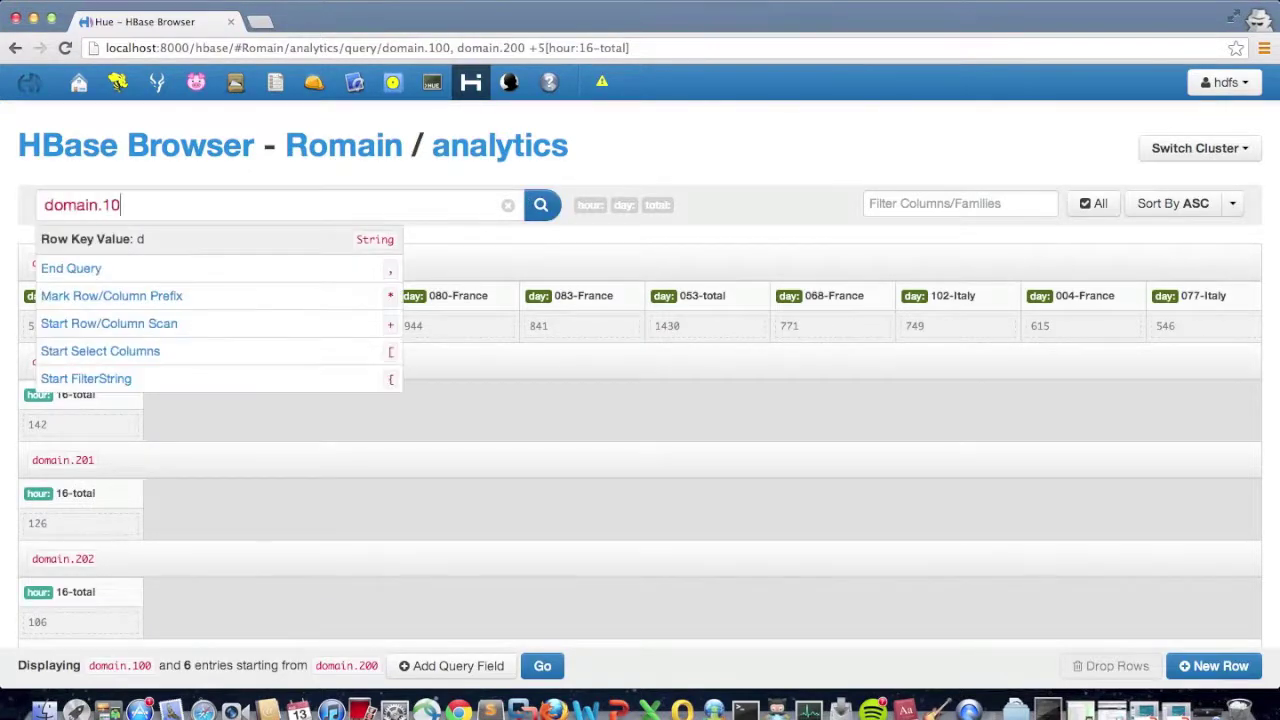
pyautogui.press('Return')
pyautogui.click(595, 207)
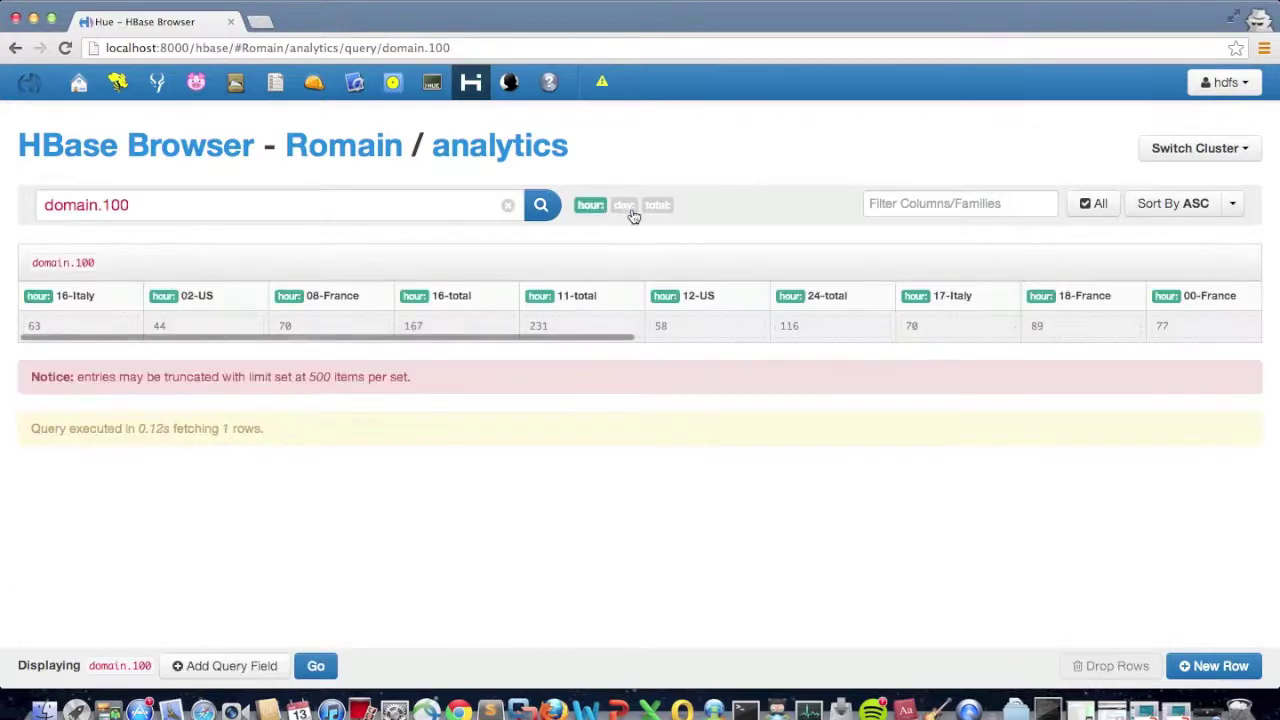
# Switch the column family filter on row domain.100 from hour: to day:, and clear the family filter.
pyautogui.click(628, 208)
pyautogui.click(596, 209)
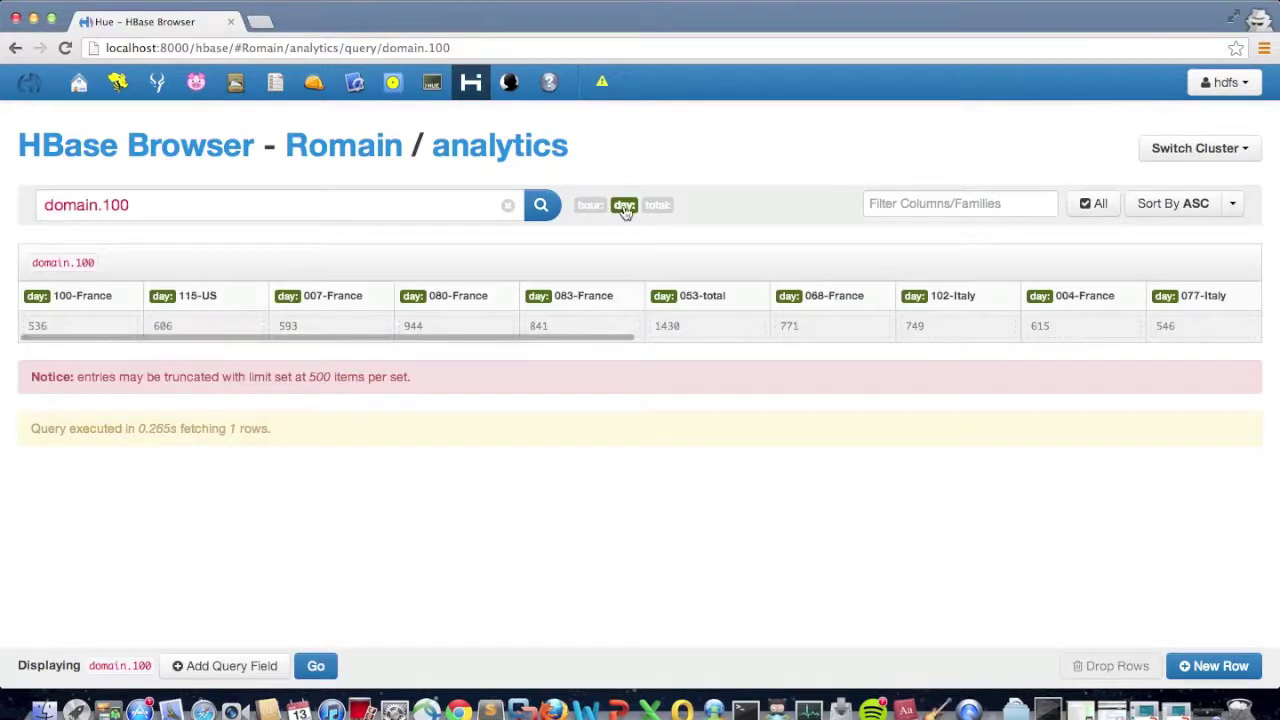
pyautogui.click(626, 208)
# Replace the query with a row prefix scan for domain.100* that fetches 3 additional rows (+3).
pyautogui.click(437, 206)
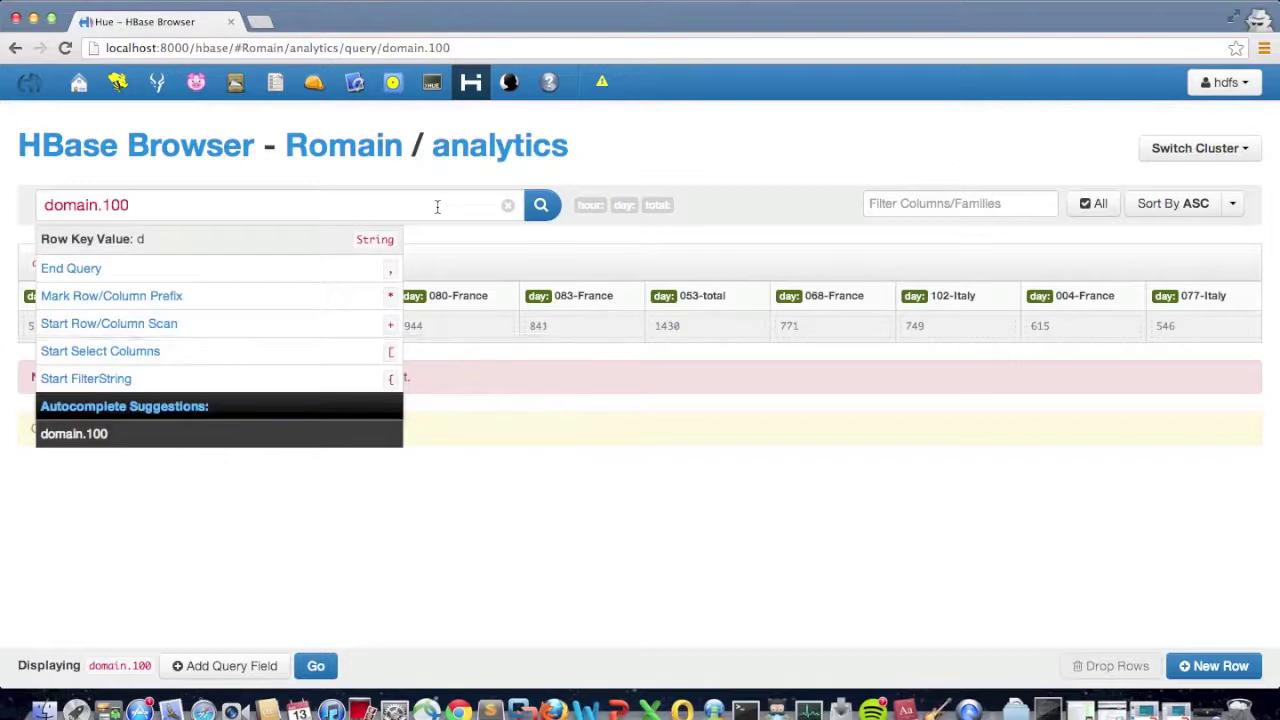
pyautogui.press('super+a')
pyautogui.press('BackSpace')
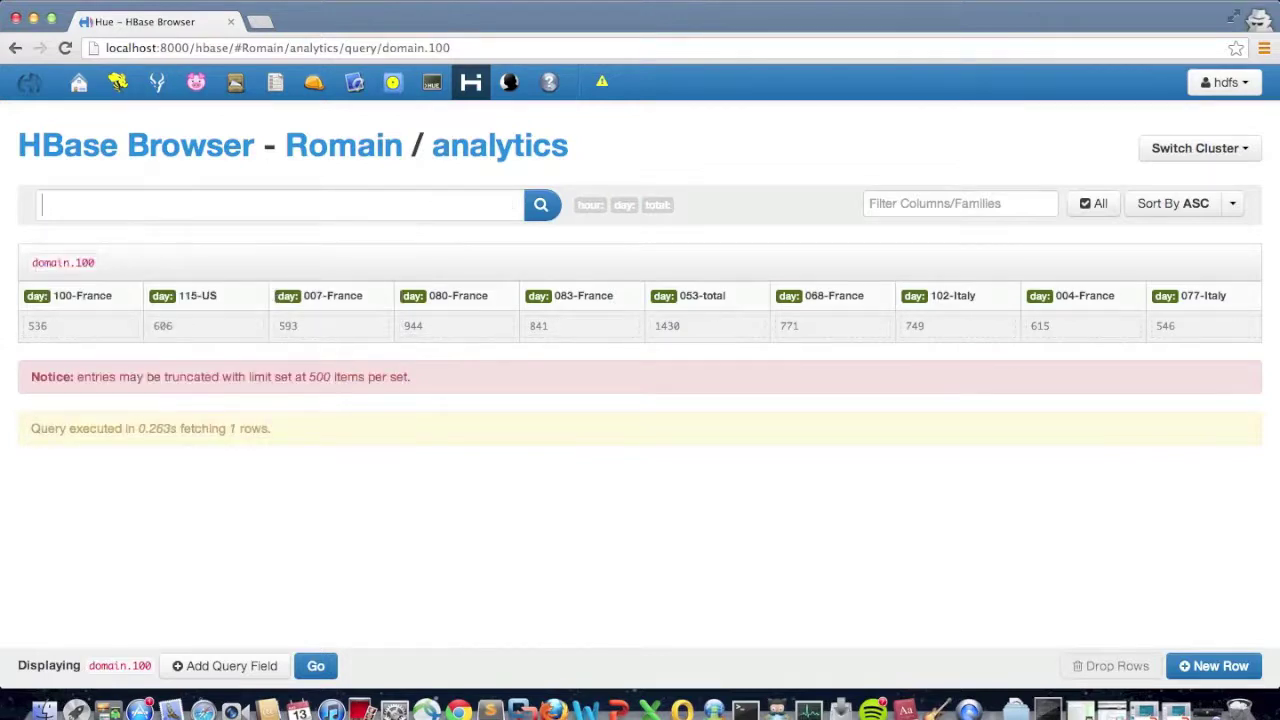
pyautogui.write('domain.100*')
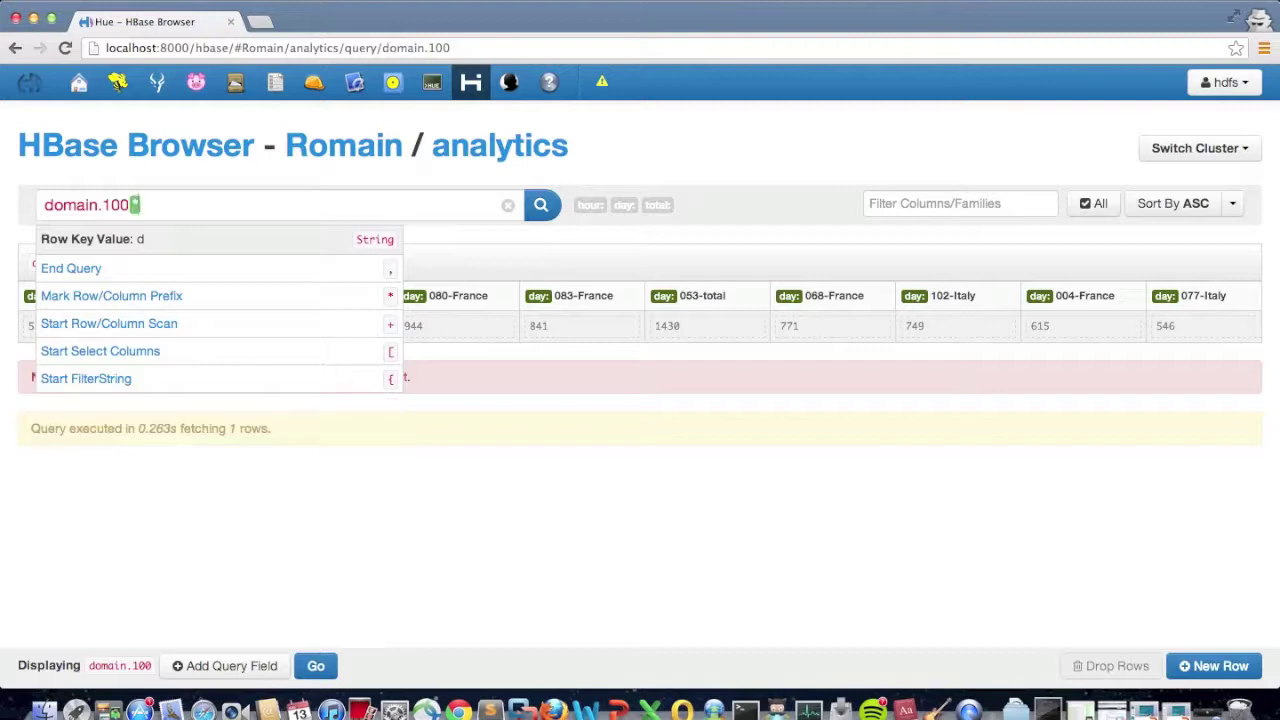
pyautogui.write(' +3')
pyautogui.press('Return')
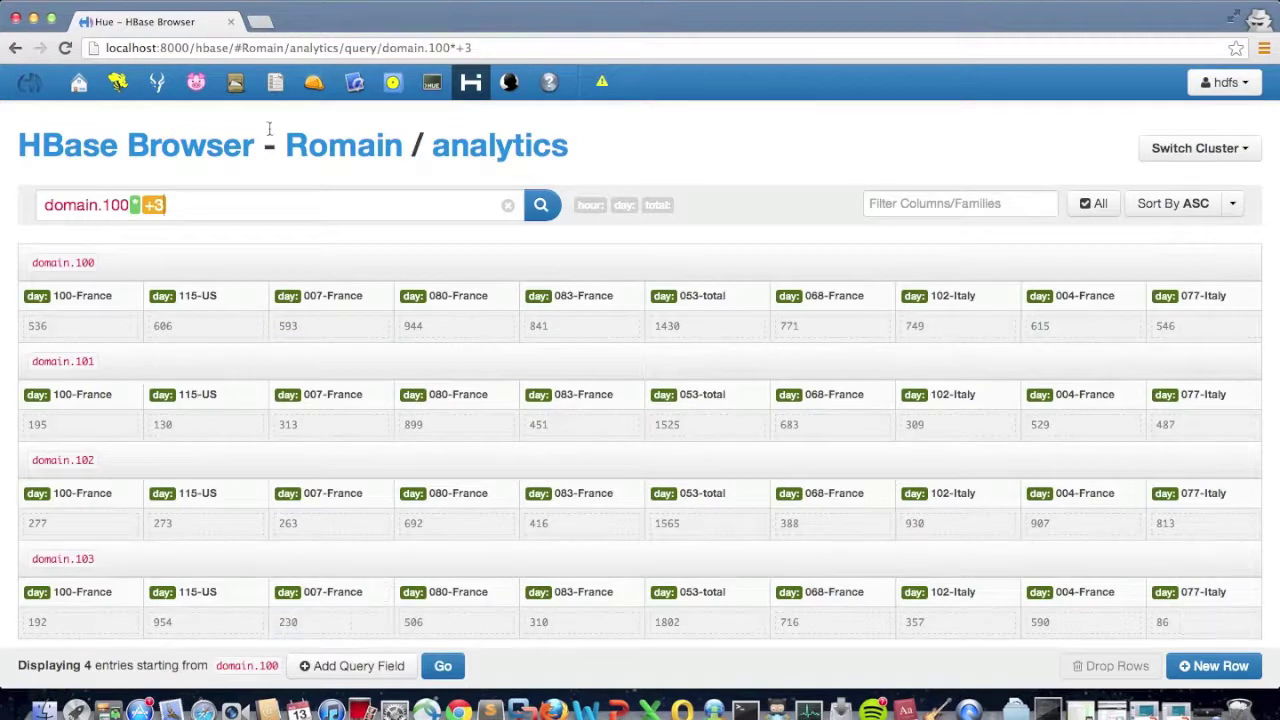
# Change the scan's row prefix to domain.200* and run the query.
pyautogui.click(128, 205)
pyautogui.press('BackSpace')
pyautogui.write('2')
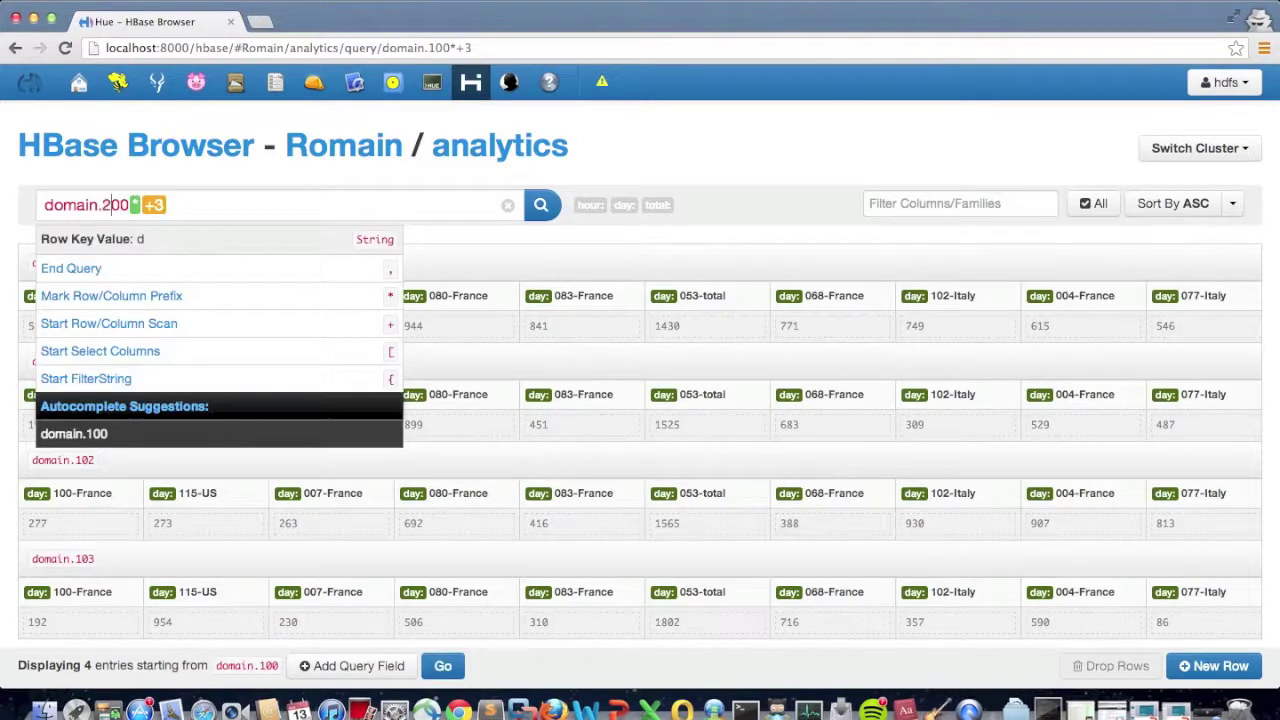
pyautogui.press('Return')
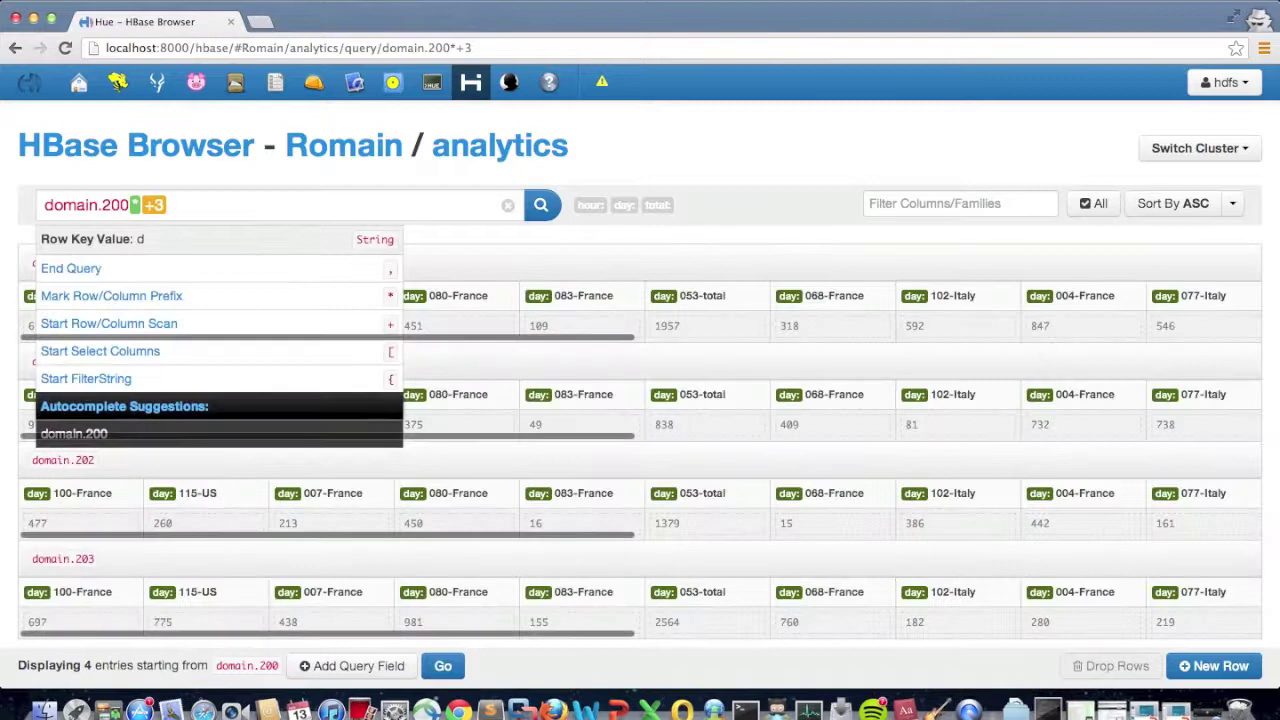
# Broaden the row prefix to domain.20*, run the query, and extend the scan length to +5.
pyautogui.press('BackSpace')
pyautogui.press('Return')
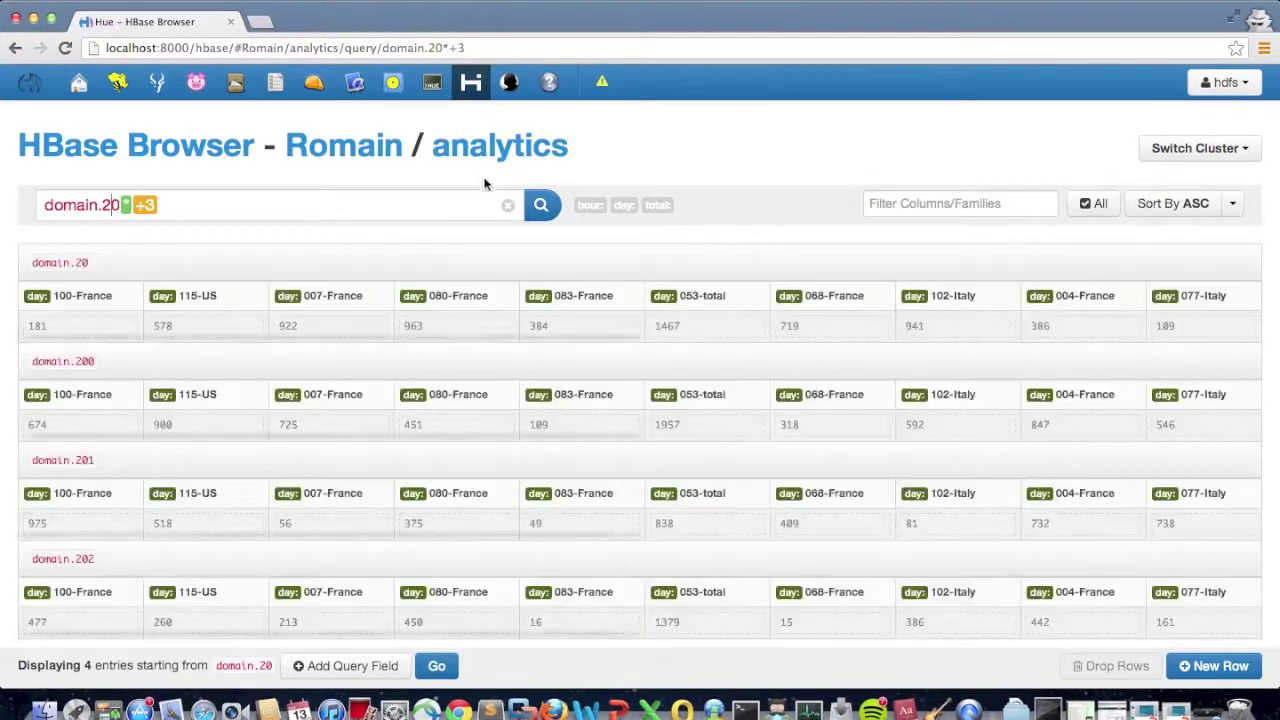
pyautogui.scroll(-3, 409, 450)
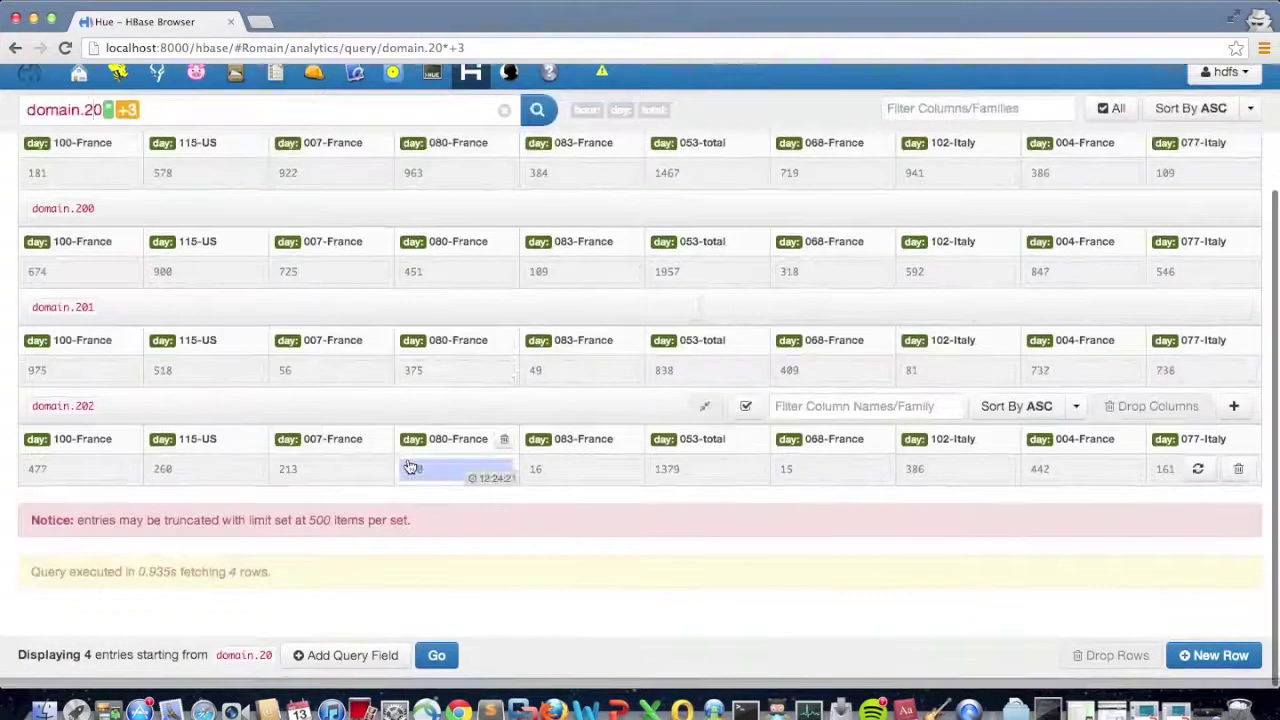
pyautogui.scroll(3, 409, 463)
pyautogui.click(434, 198)
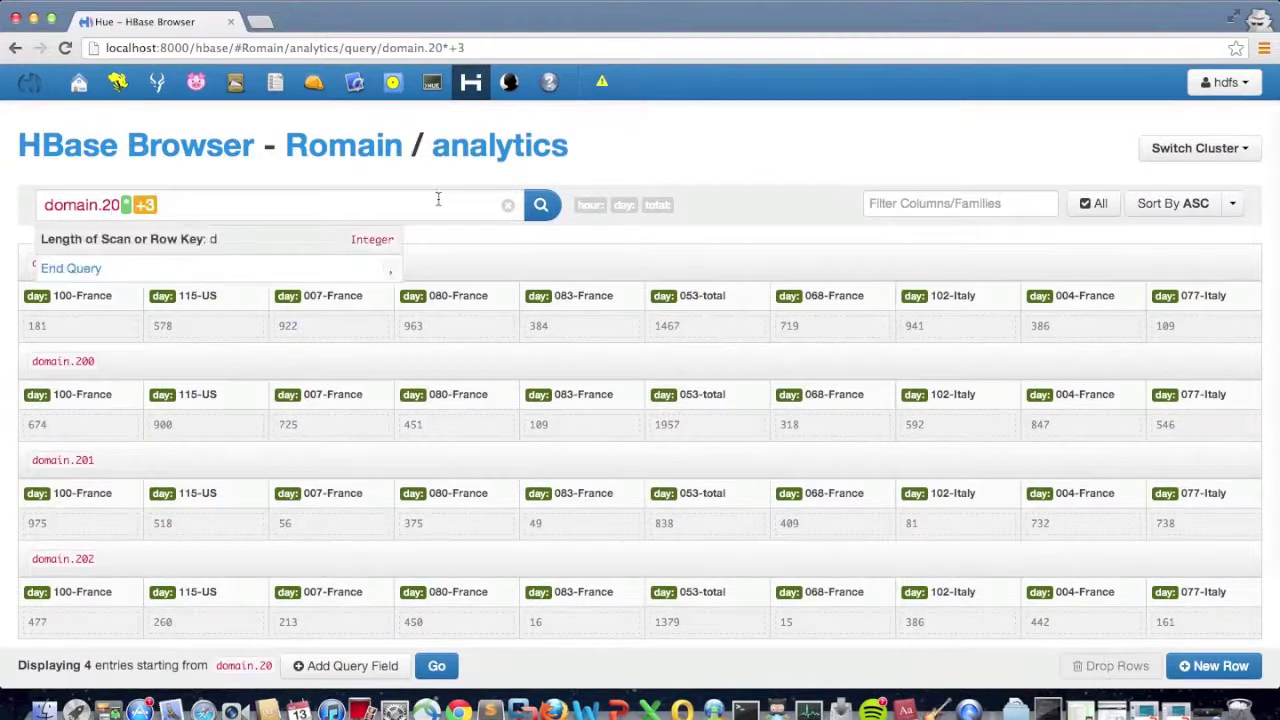
# Run a new scan from domain.100 with +5 rows, filtered by ColumnPrefixFilter('083').
pyautogui.click(507, 205)
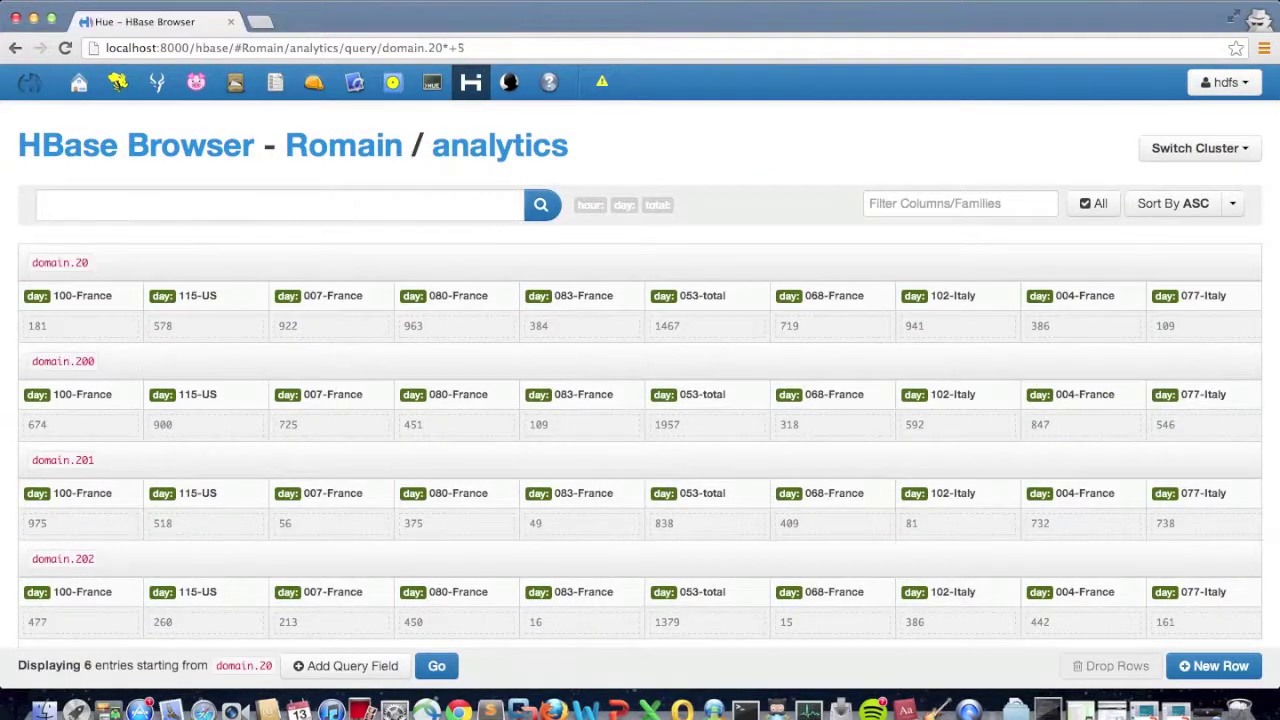
pyautogui.write('domain.1')
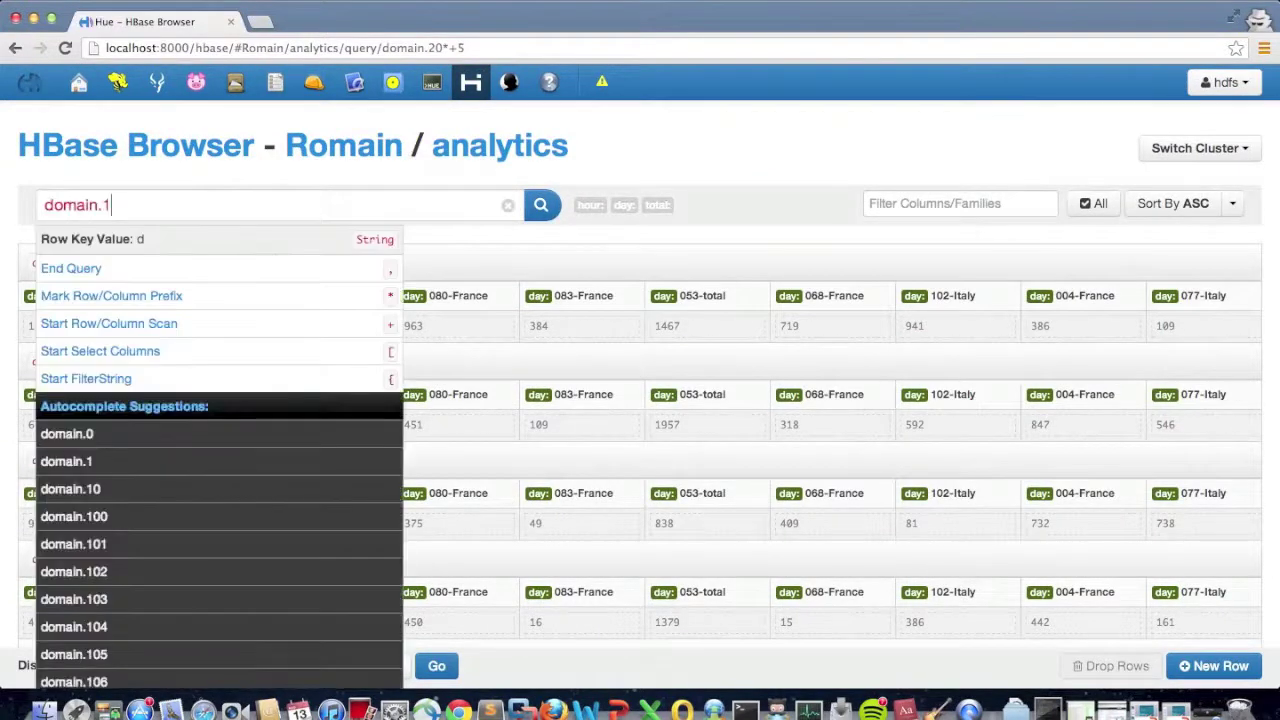
pyautogui.write('00+5')
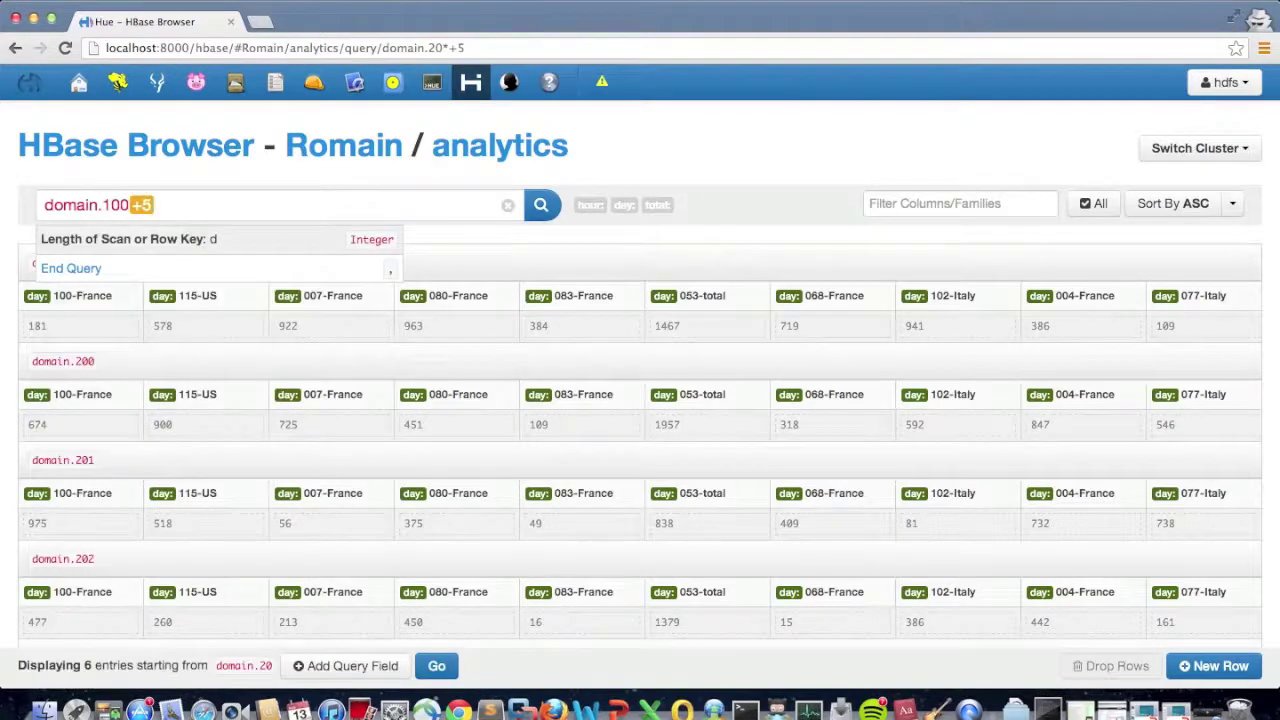
pyautogui.write('{')
pyautogui.write(' ColumnPr')
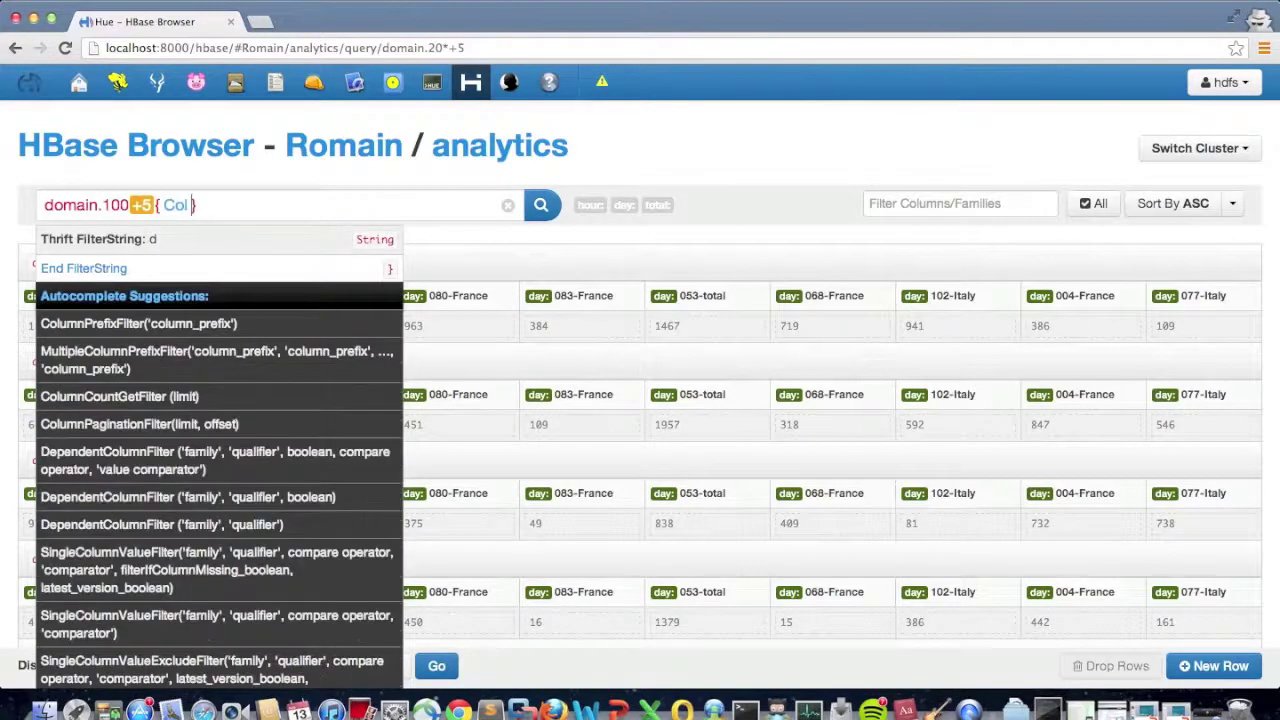
pyautogui.press('Down')
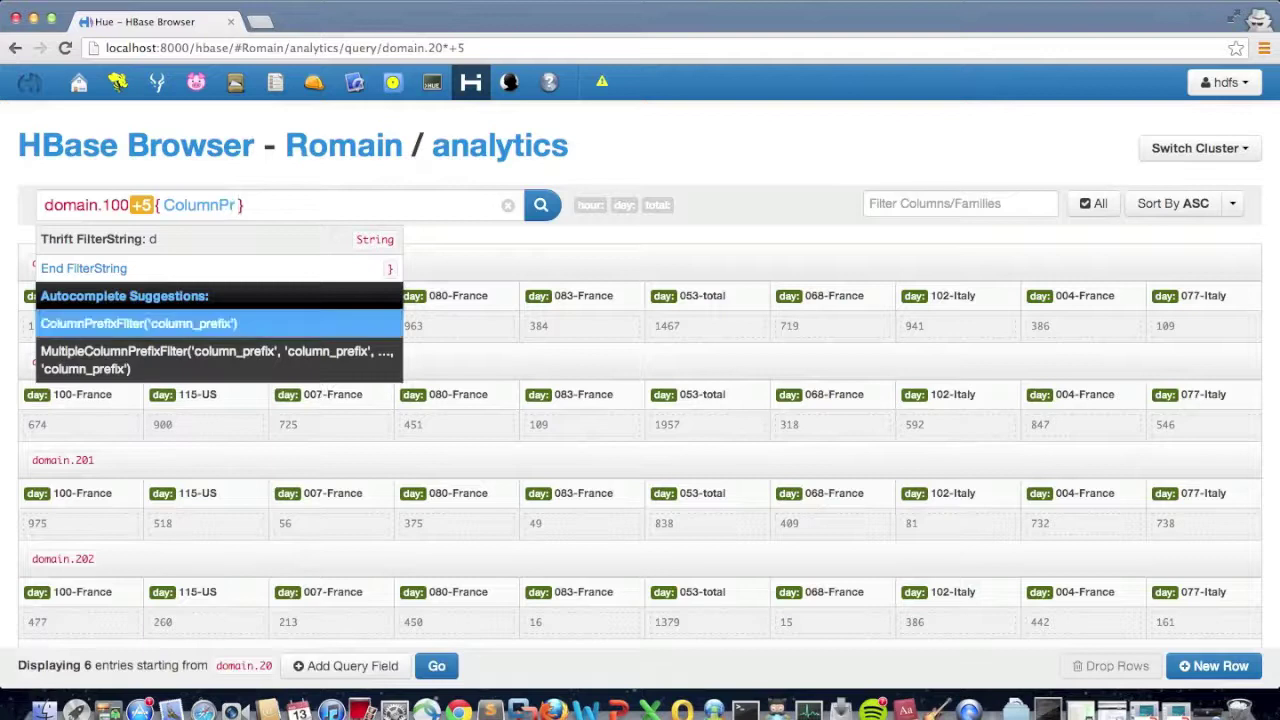
pyautogui.press('Return')
pyautogui.write("'")
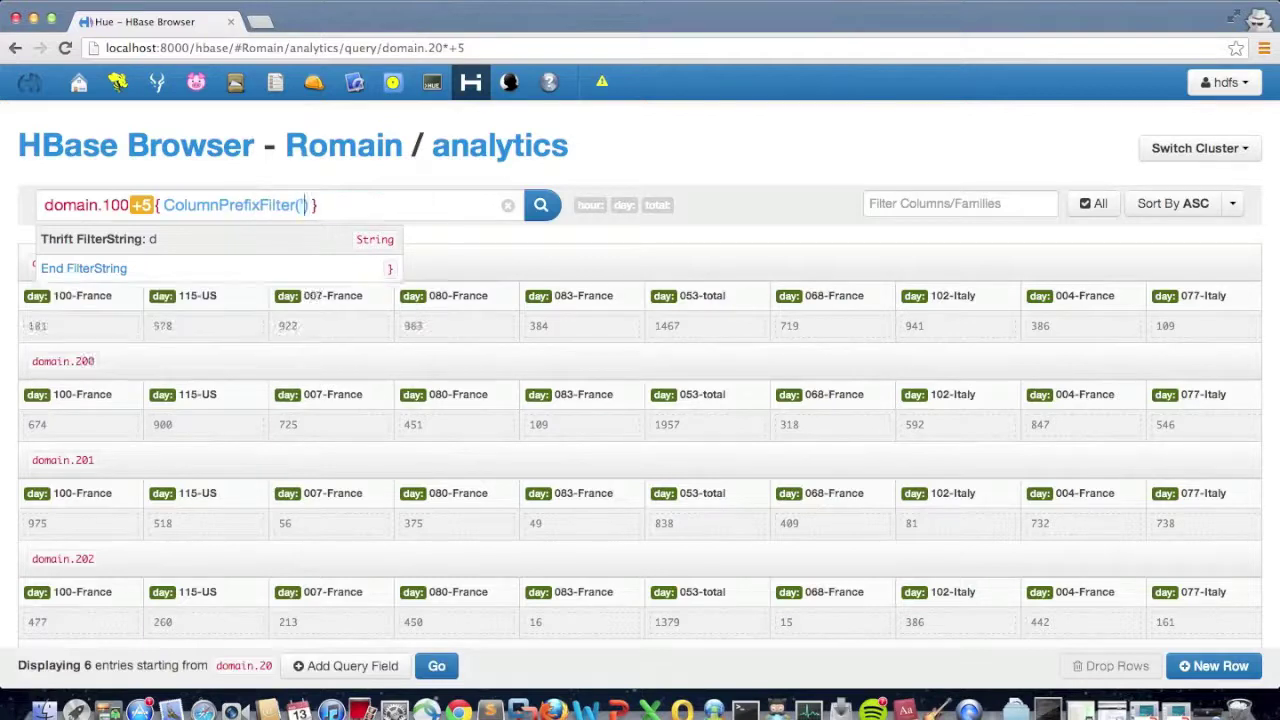
pyautogui.write("083'")
pyautogui.press('Return')
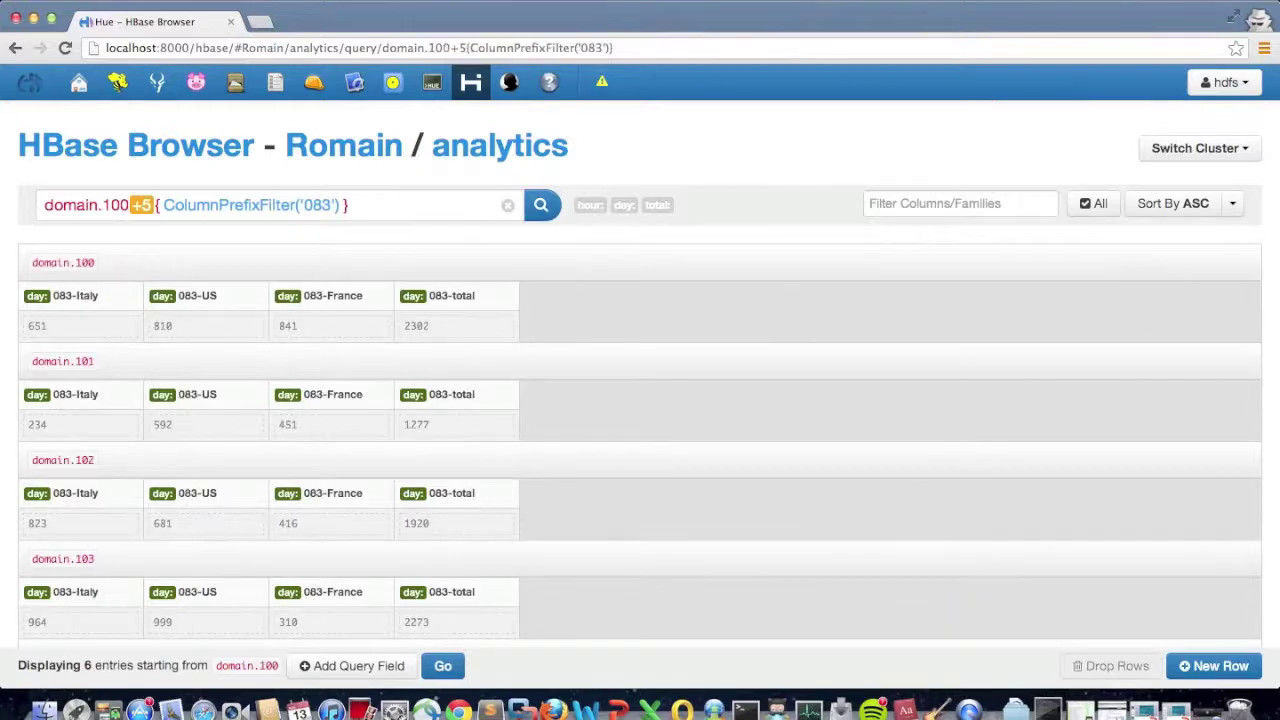
# Change the column prefix in the filter string to '10' and run the query.
pyautogui.press('BackSpace')
pyautogui.press('BackSpace')
pyautogui.press('BackSpace')
pyautogui.write('10')
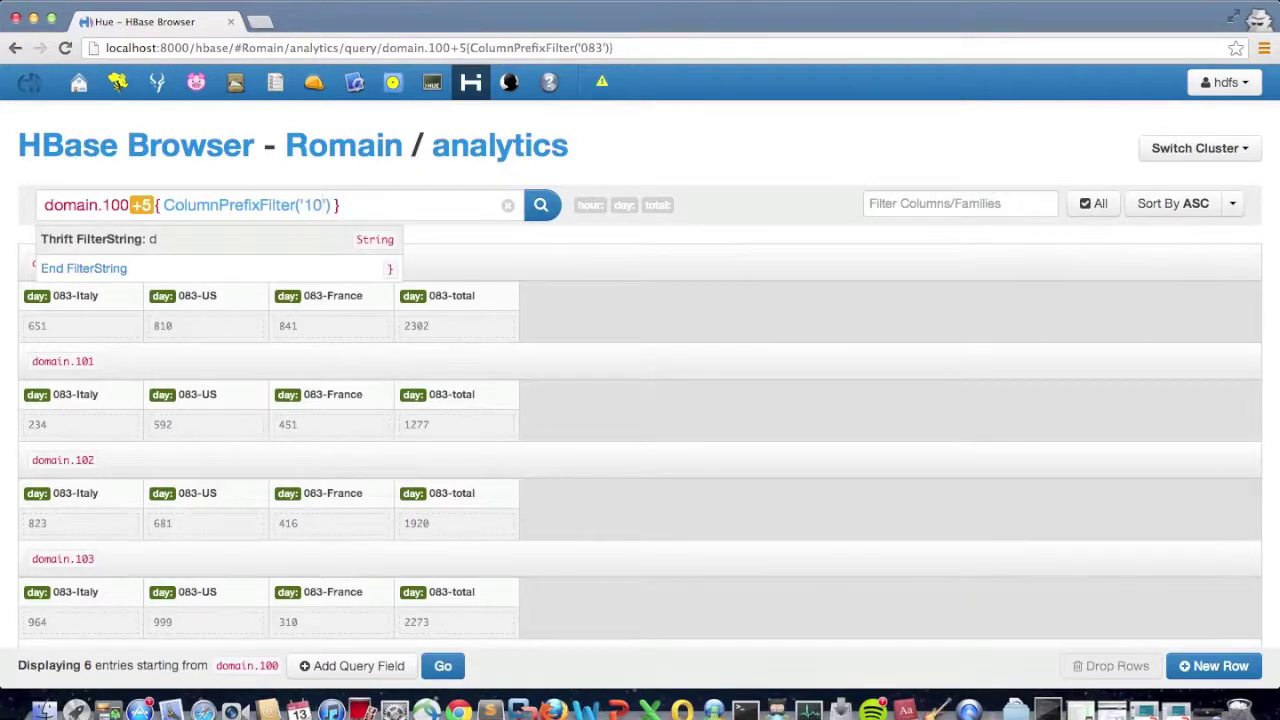
pyautogui.press('Return')
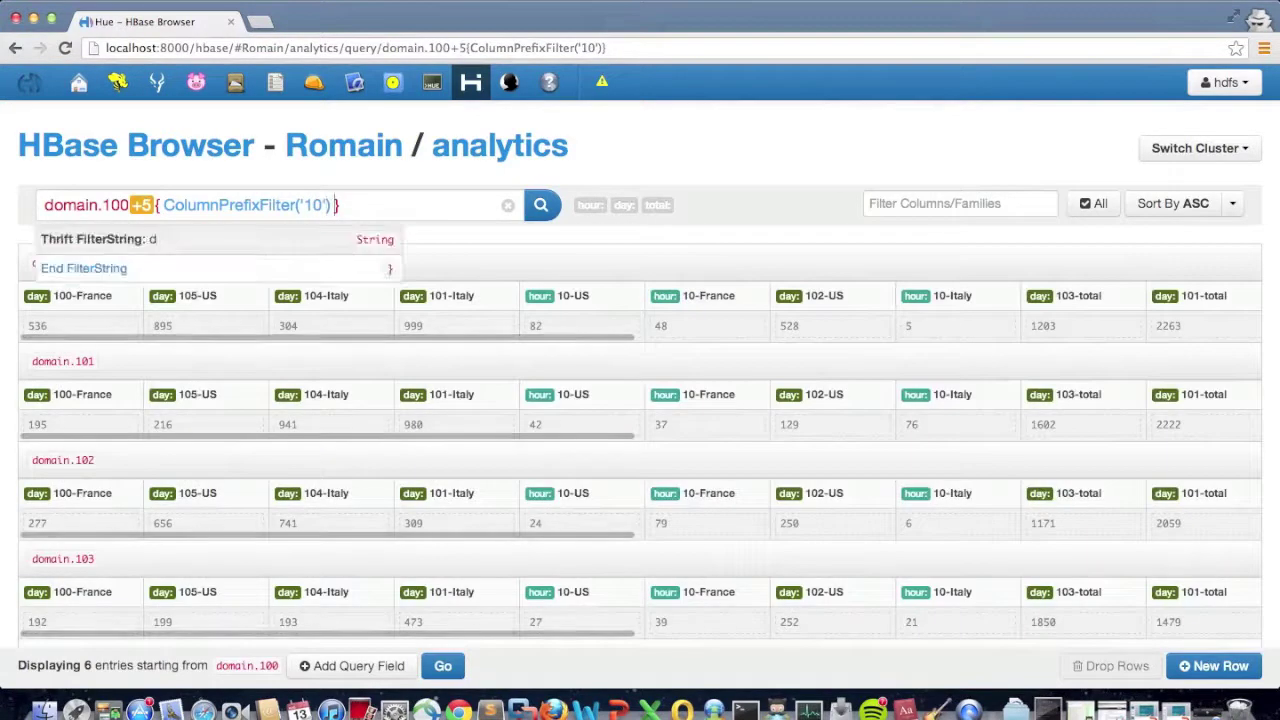
# Try to combine the column prefix filter with KeyOnlyFilter () using AND.
pyautogui.write('AND')
pyautogui.press('Down')
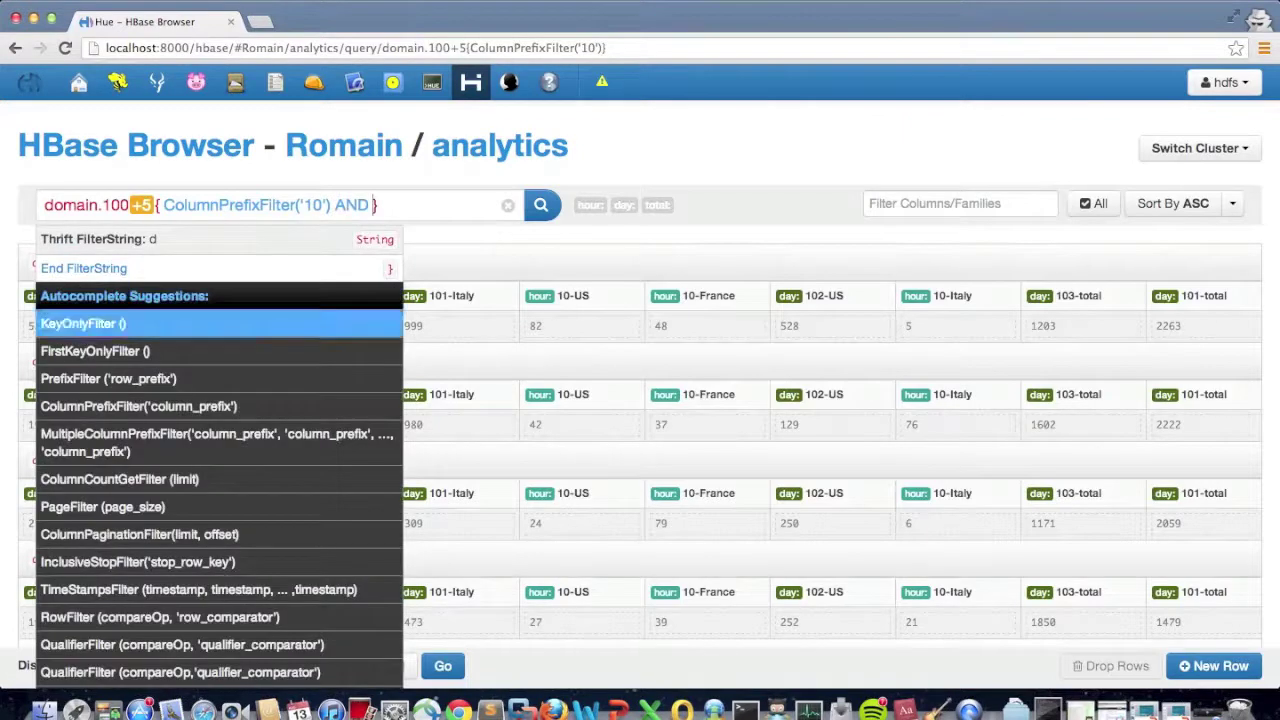
pyautogui.press('Up')
pyautogui.press('Down')
pyautogui.press('Down')
pyautogui.press('Down')
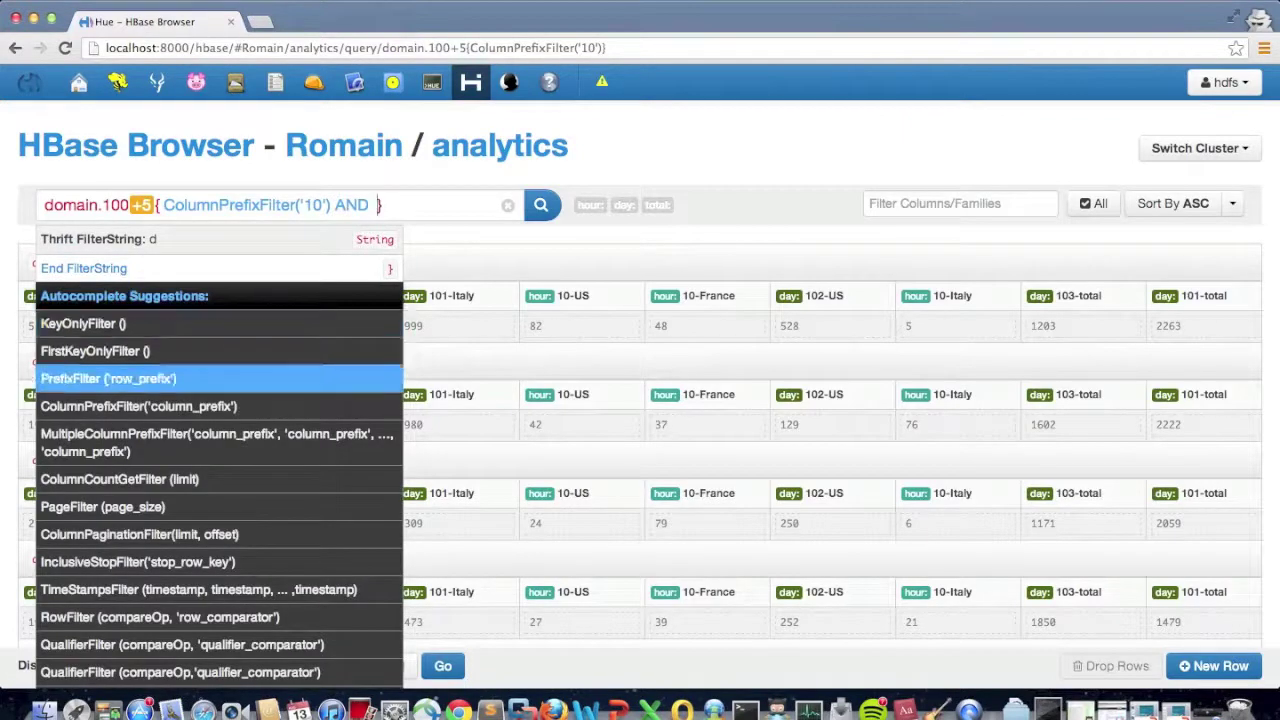
pyautogui.press('Up')
pyautogui.press('Up')
pyautogui.press('Return')
# Replace the whole query with a scan from domain.10 that fetches 5 additional rows (+5).
pyautogui.press('super+a')
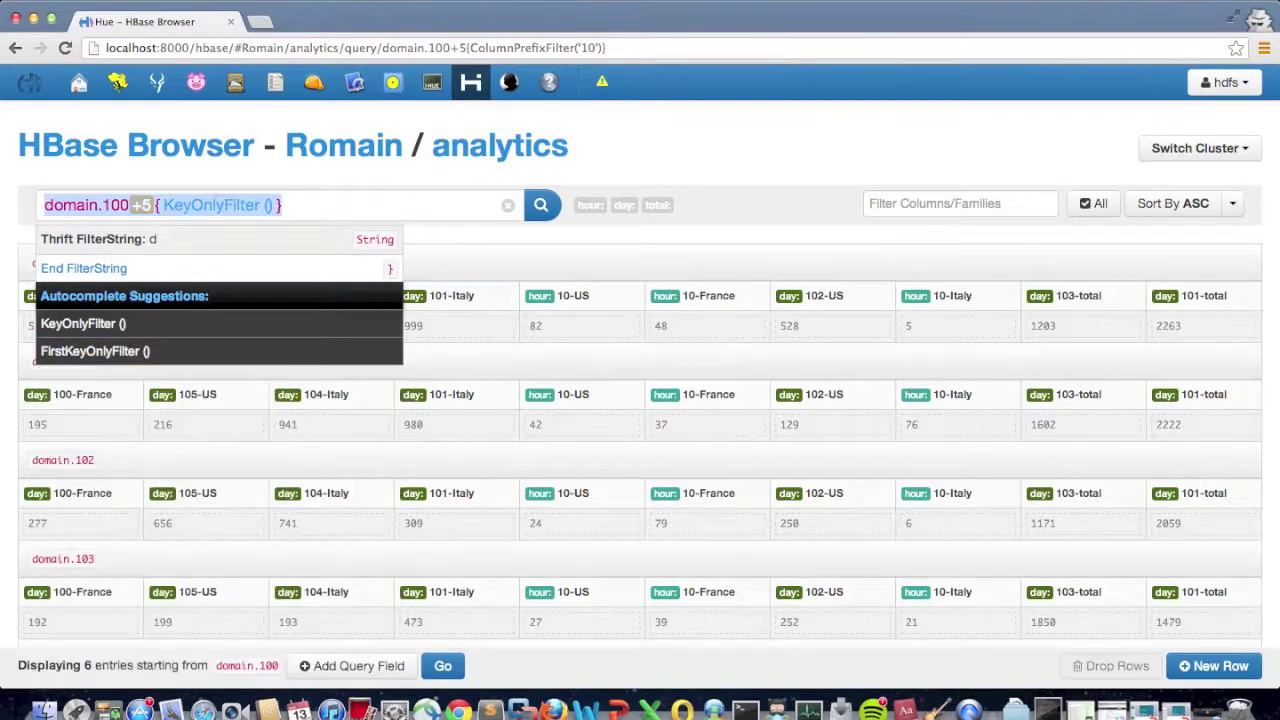
pyautogui.press('BackSpace')
pyautogui.write('domain.10 +5')
pyautogui.press('Return')
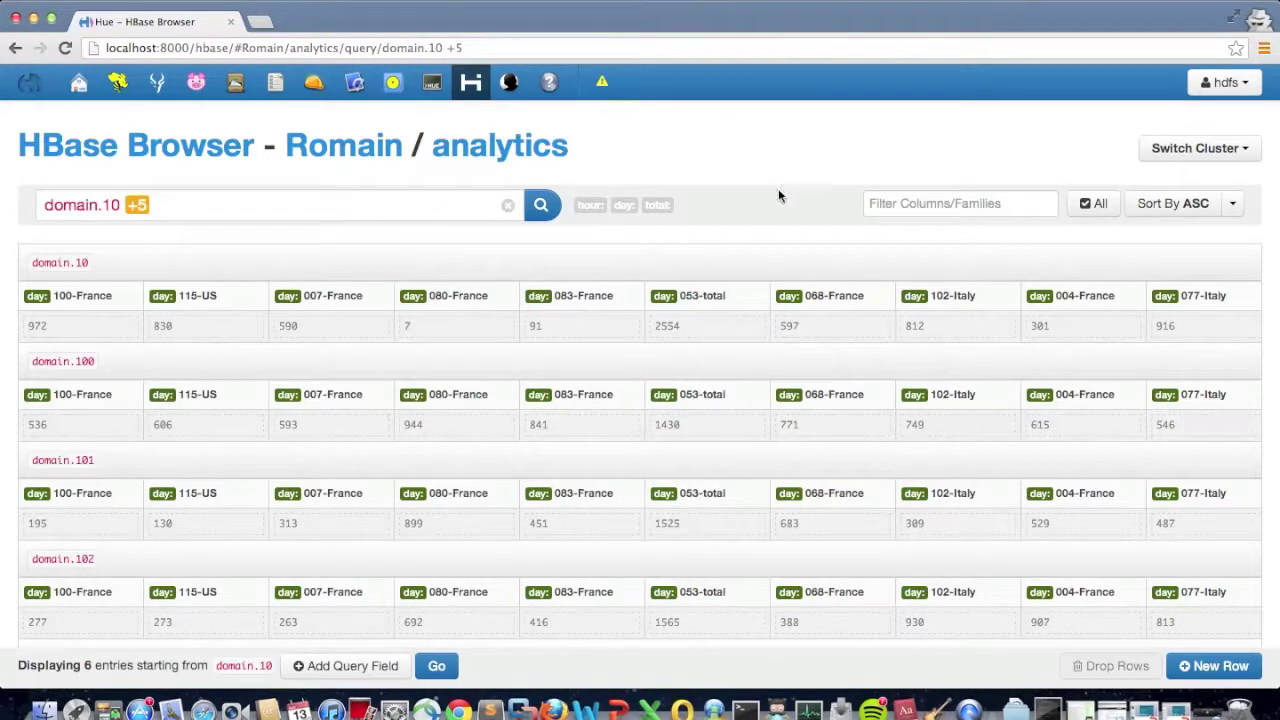
# Select row domain.10 and sort its columns by column family, and by column name in ascending order.
pyautogui.click(501, 272)
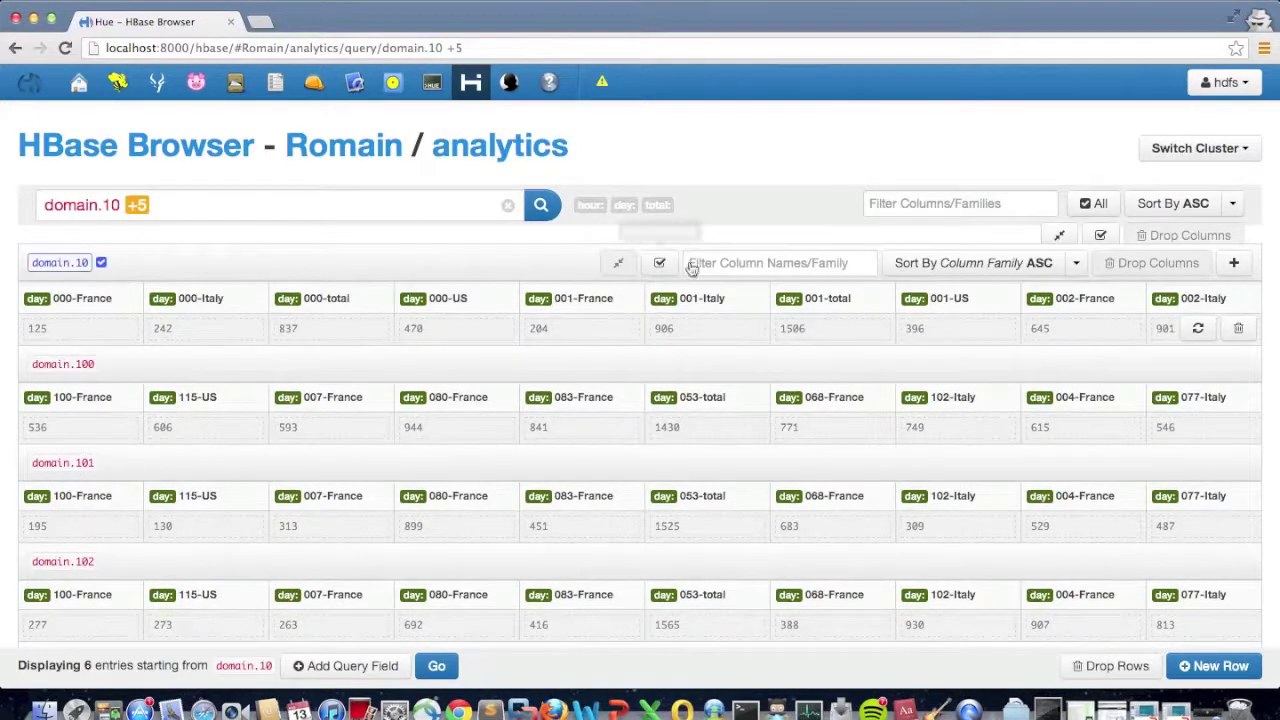
pyautogui.click(1049, 268)
pyautogui.click(1060, 265)
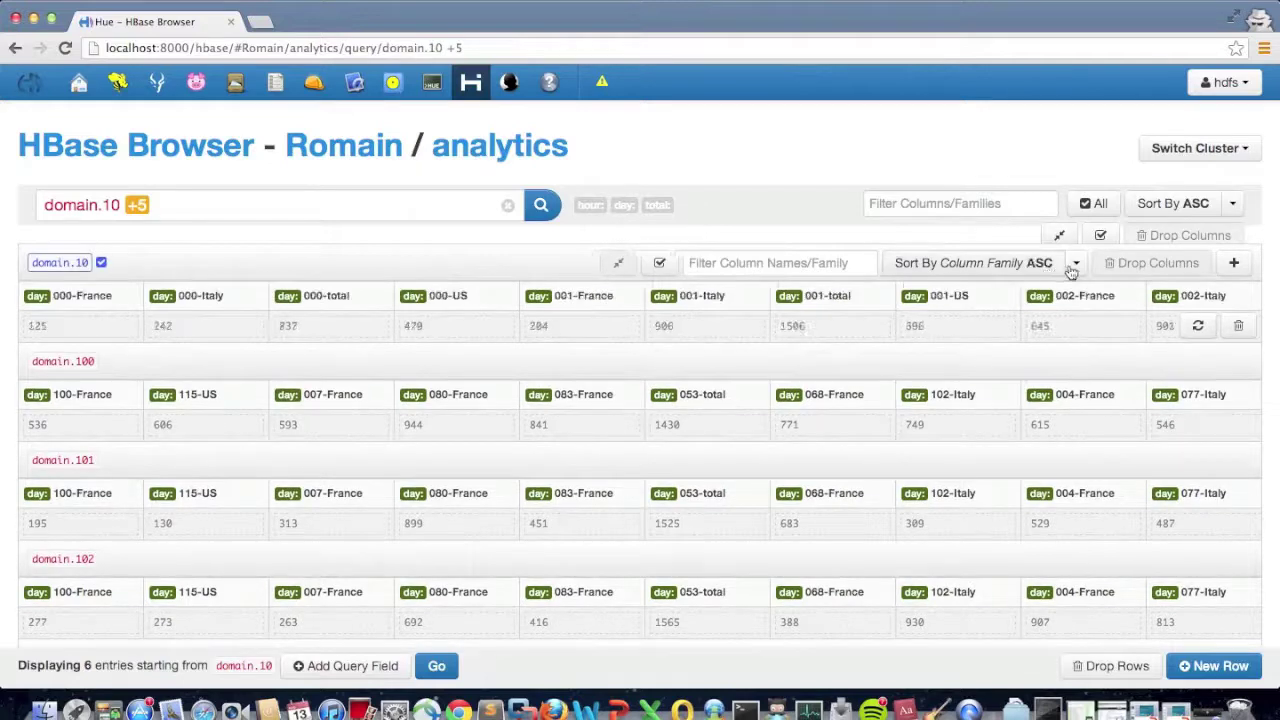
pyautogui.click(1076, 264)
pyautogui.click(1007, 317)
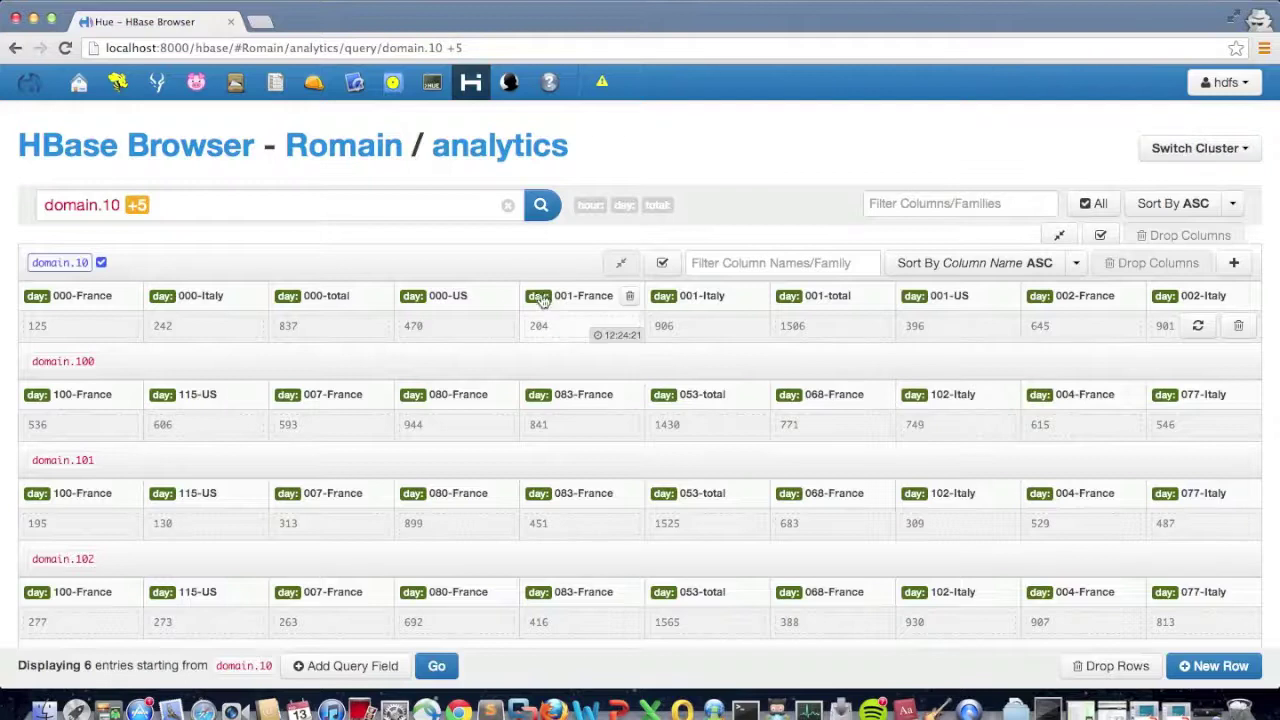
# Select the 001-France and 001-Italy columns of row domain.10 and toggle the collapse of the selected columns.
pyautogui.moveTo(580, 318); pyautogui.dragTo(702, 318)
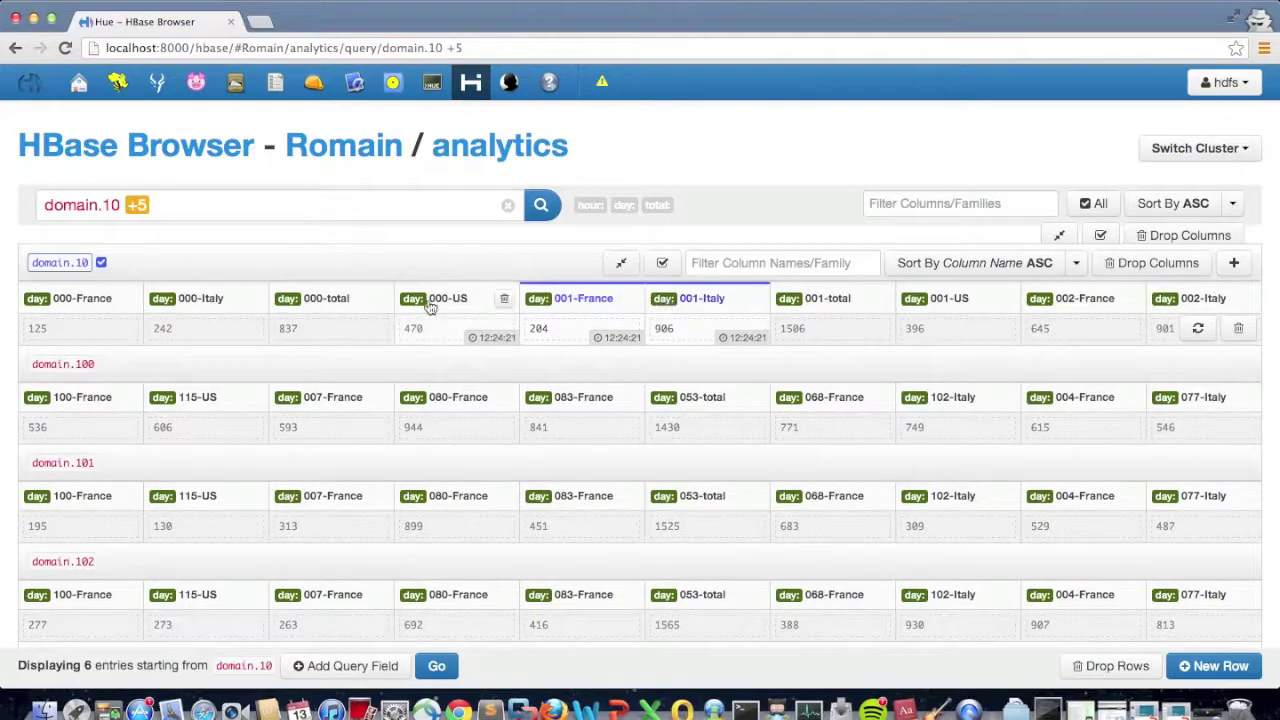
pyautogui.click(622, 265)
pyautogui.click(626, 268)
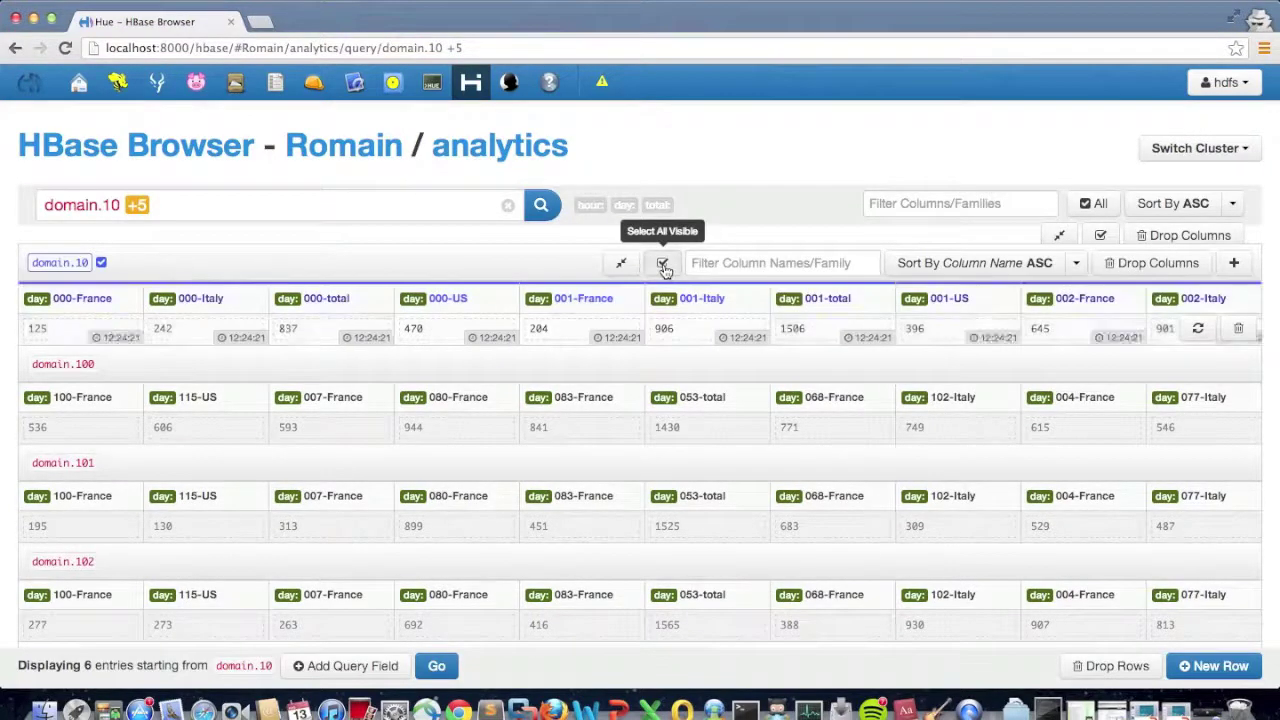
# With all visible columns of row domain.10 selected, deselect 001-France and 000-US and toggle the collapse of the selection.
pyautogui.click(629, 298)
pyautogui.click(504, 298)
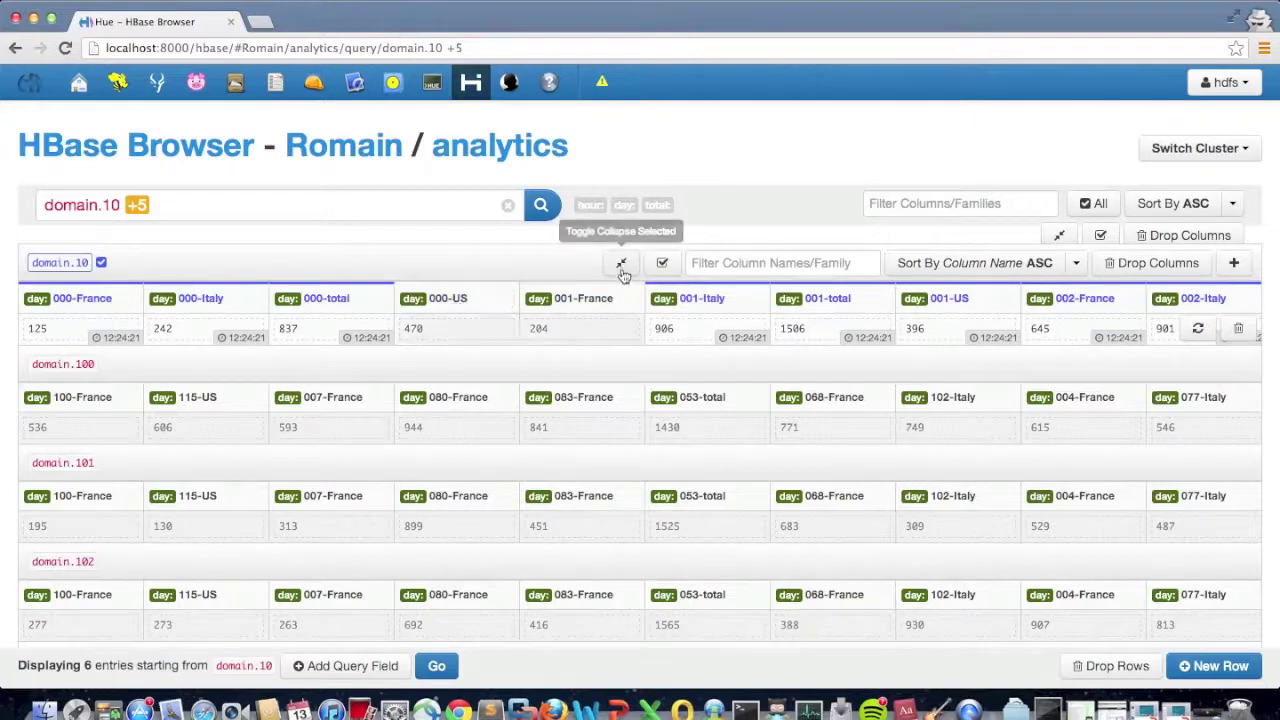
pyautogui.click(622, 266)
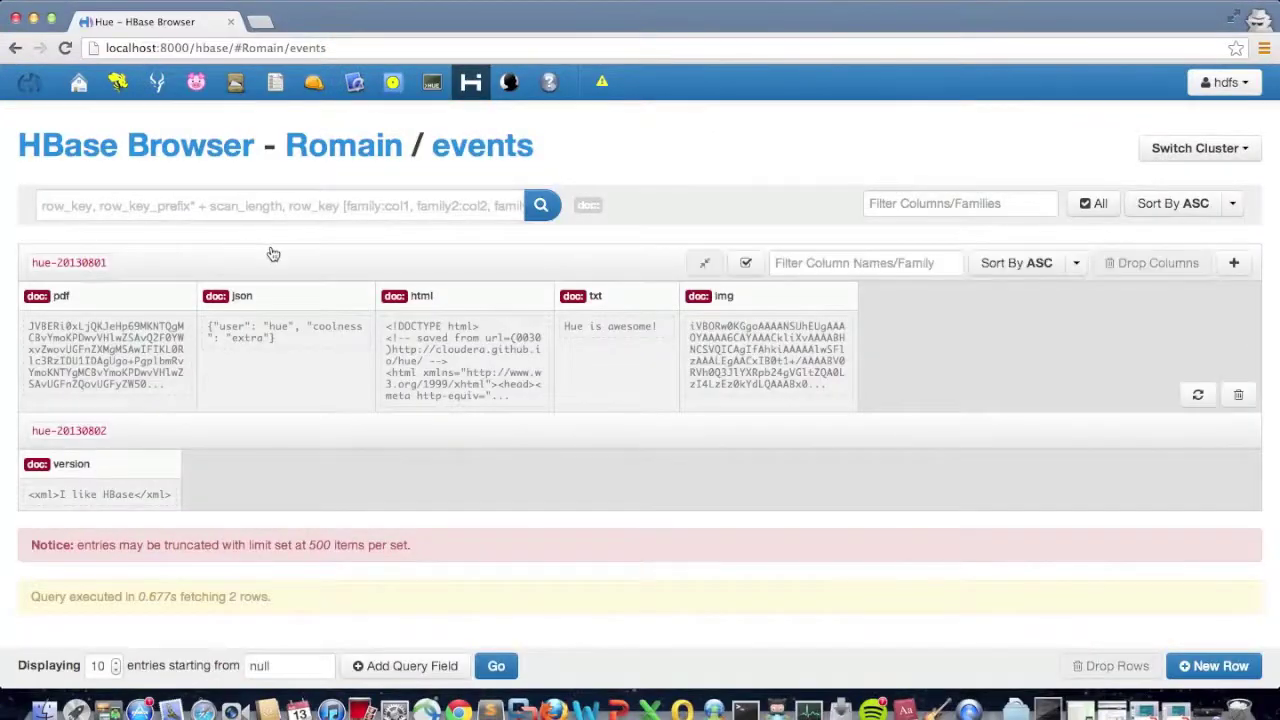
# In row hue-20130801 of the events table, preview the doc:img cell and the doc:json cell in the full editor, closing each one.
pyautogui.click(742, 373)
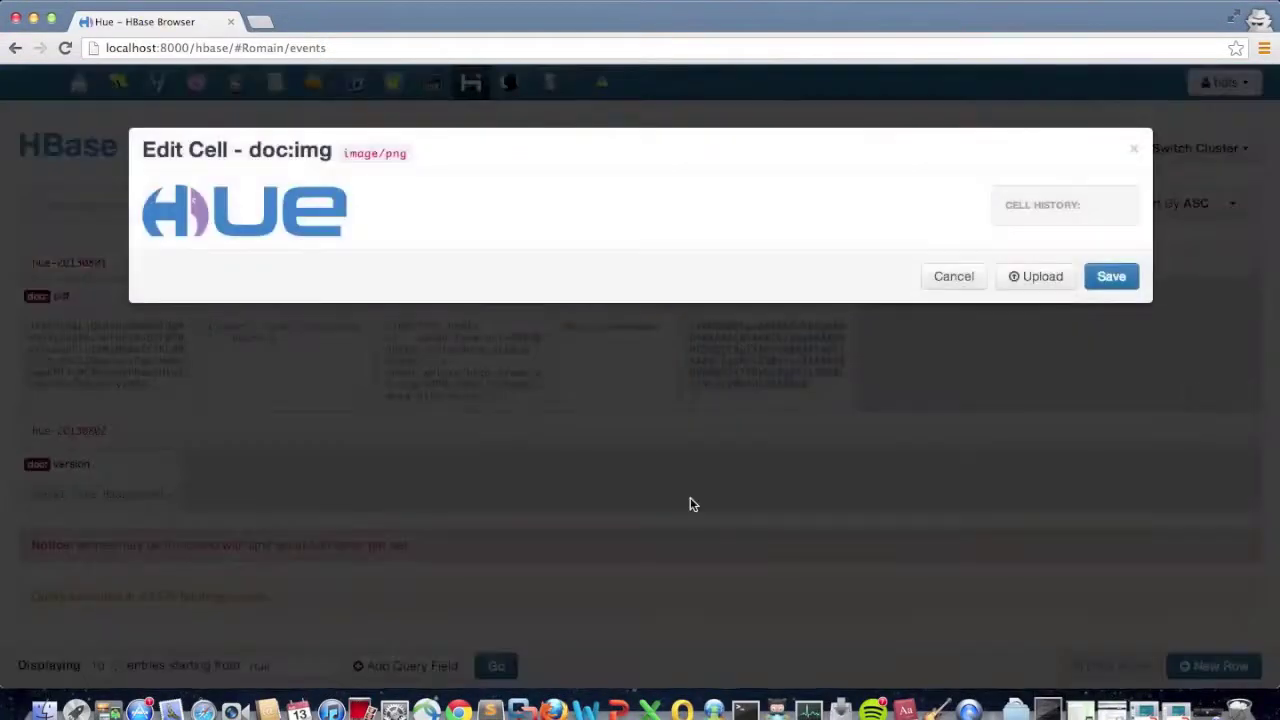
pyautogui.click(689, 504)
pyautogui.click(271, 340)
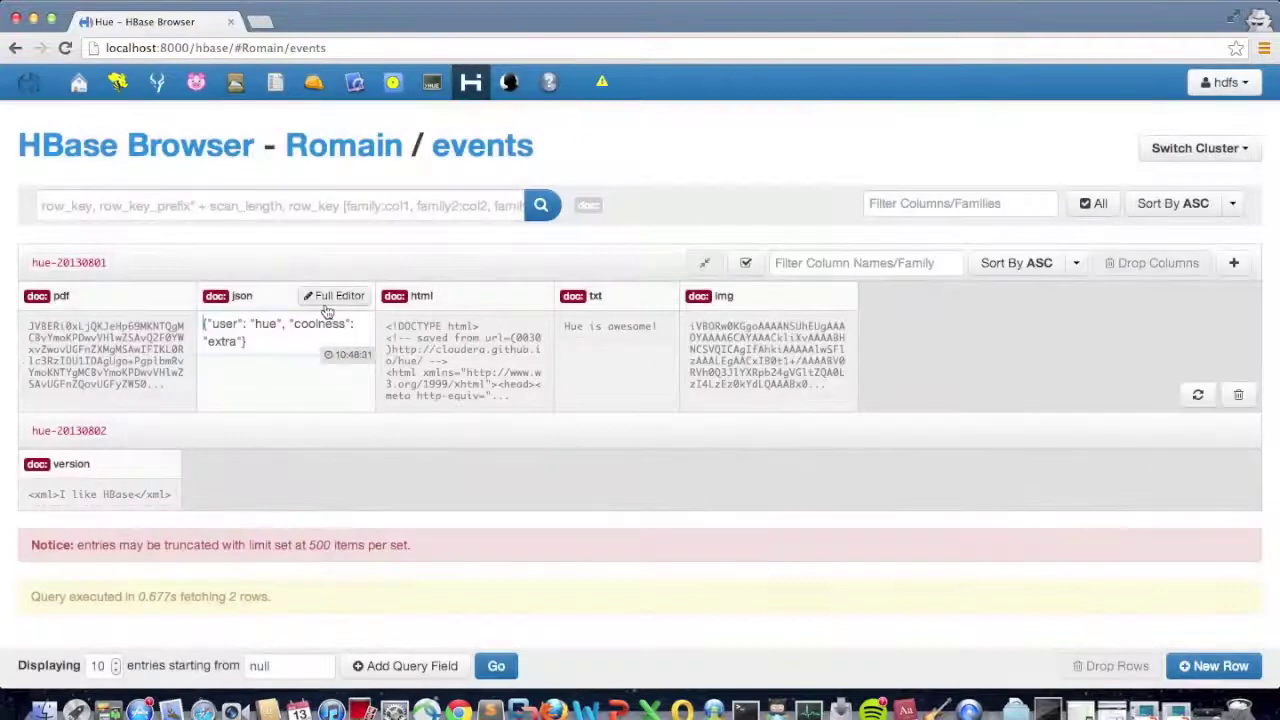
pyautogui.click(334, 294)
pyautogui.click(367, 490)
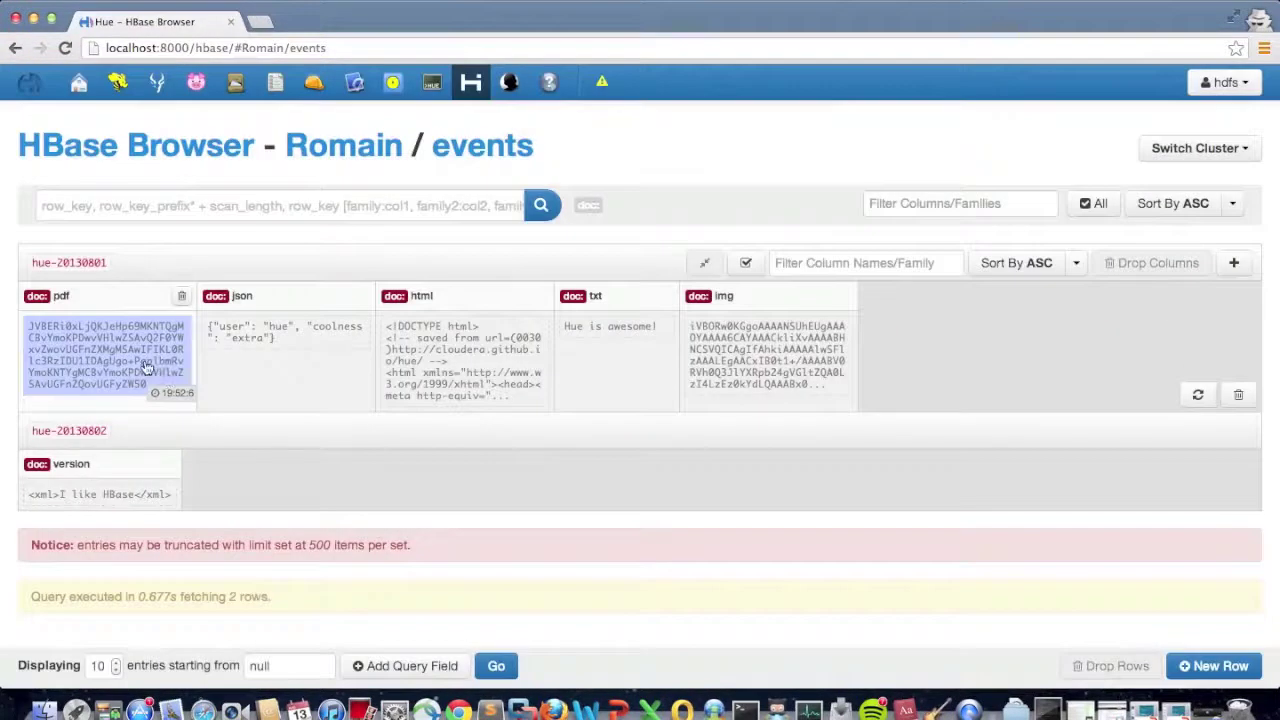
# Open the doc:pdf cell of row hue-20130801 and look through the pages of the document.
pyautogui.click(146, 368)
pyautogui.scroll(-15, 497, 394)
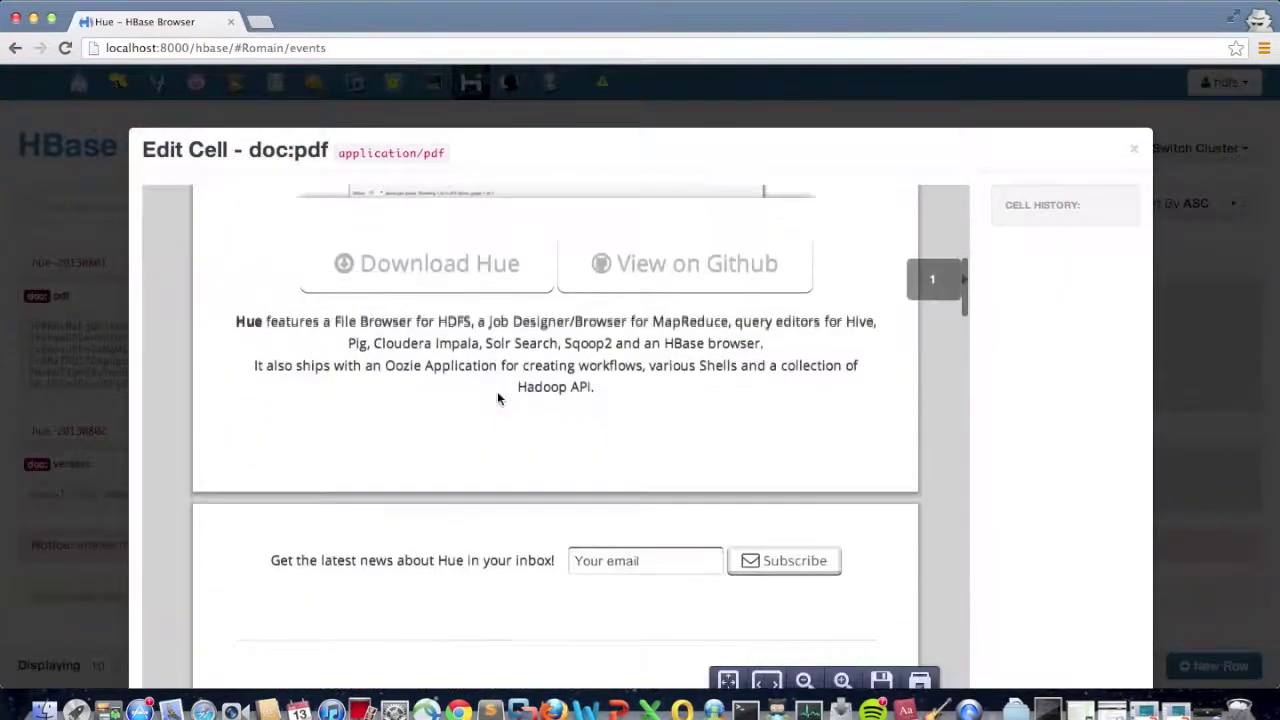
pyautogui.scroll(-5, 497, 397)
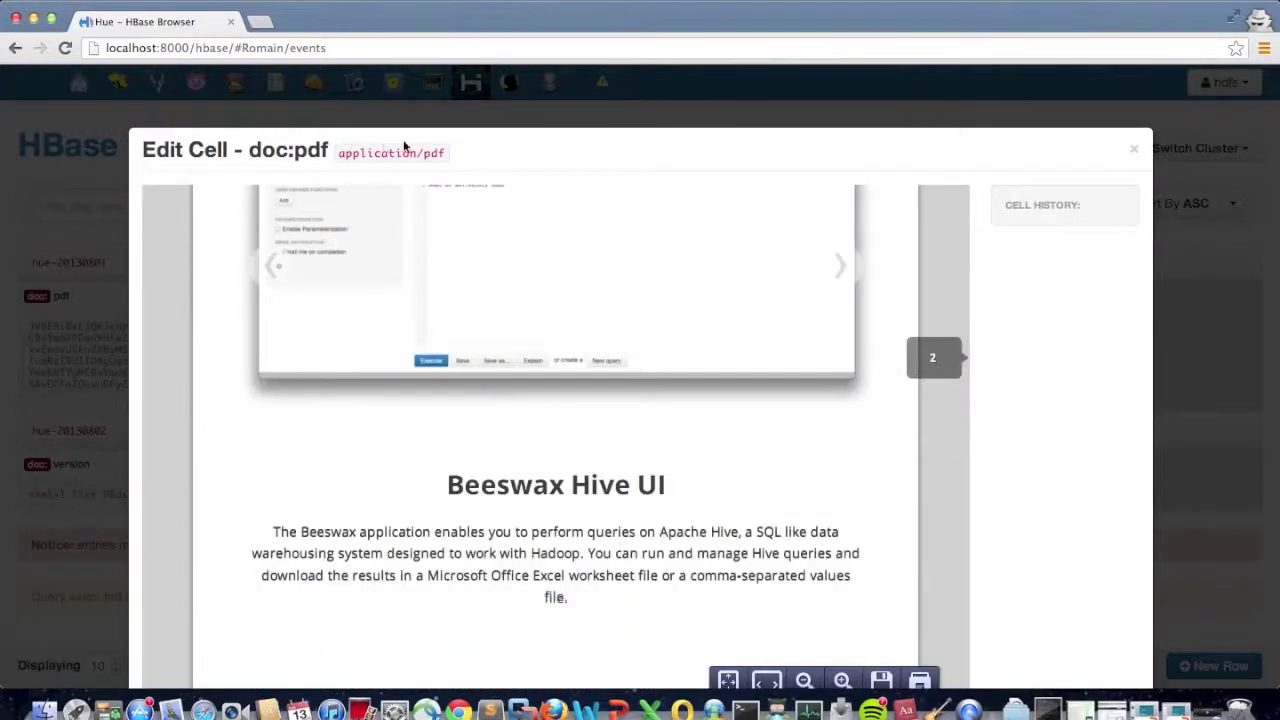
# Close the full editor of the doc:pdf cell and return to the rows of the events table.
pyautogui.click(17, 344)
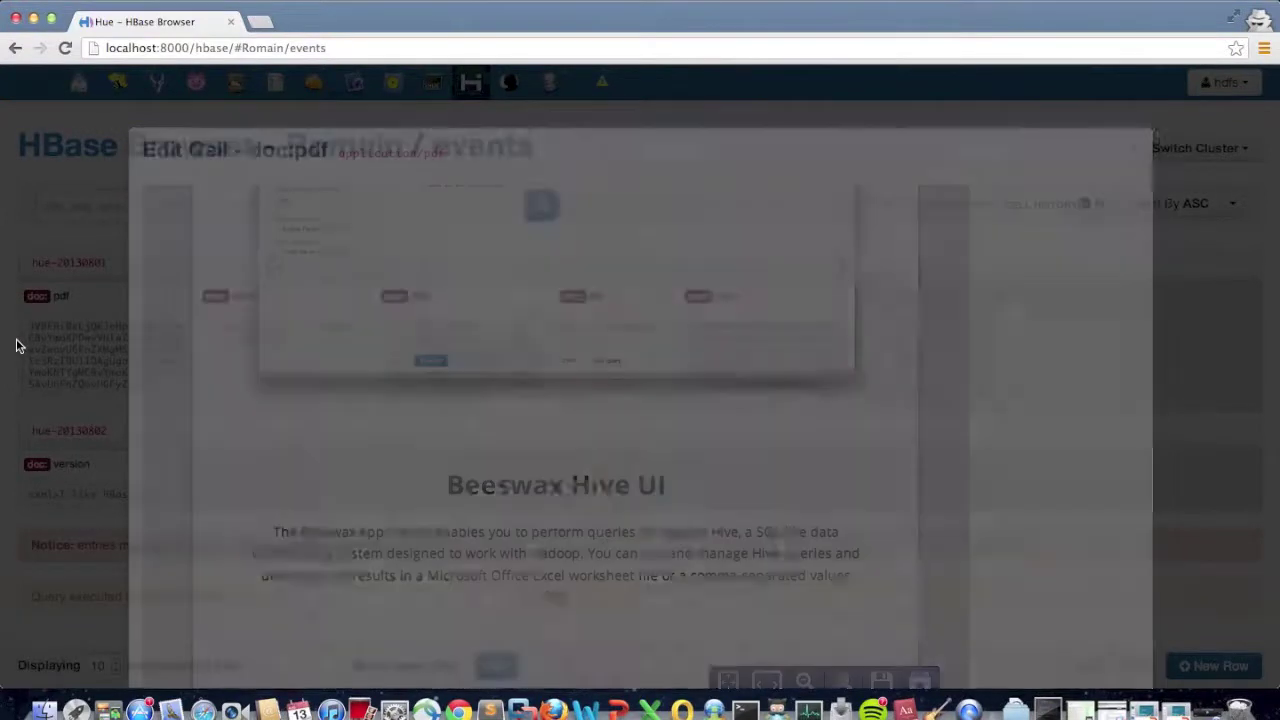
pyautogui.moveTo(332, 435)
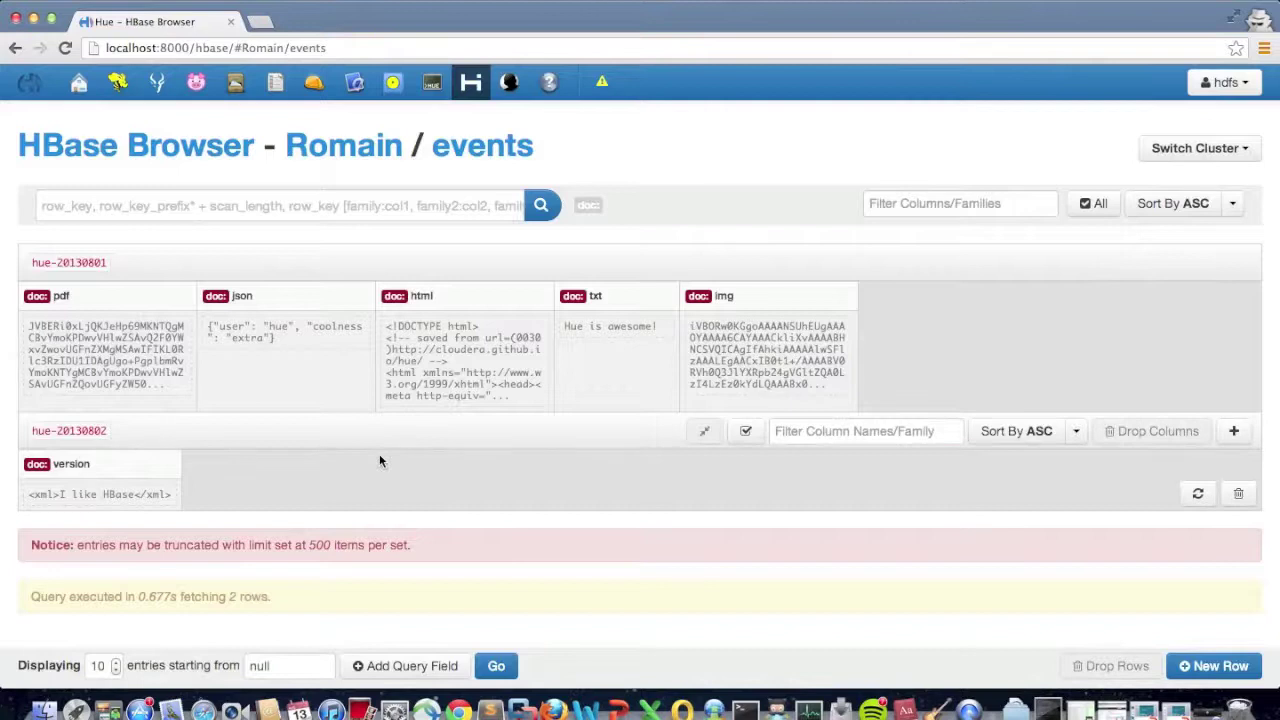
pyautogui.moveTo(662, 302)
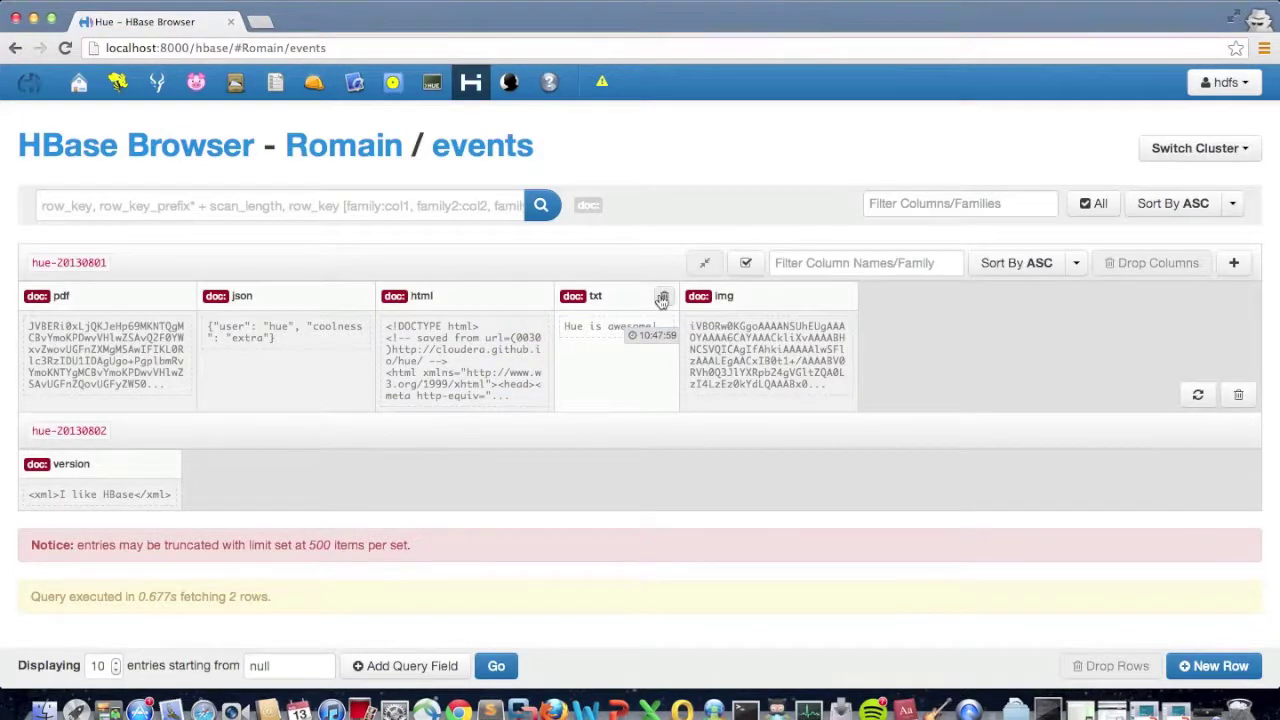
# Select and deselect the doc:txt and doc:html columns of row hue-20130801, and open its new-column form and dismiss it without submitting.
pyautogui.click(621, 309)
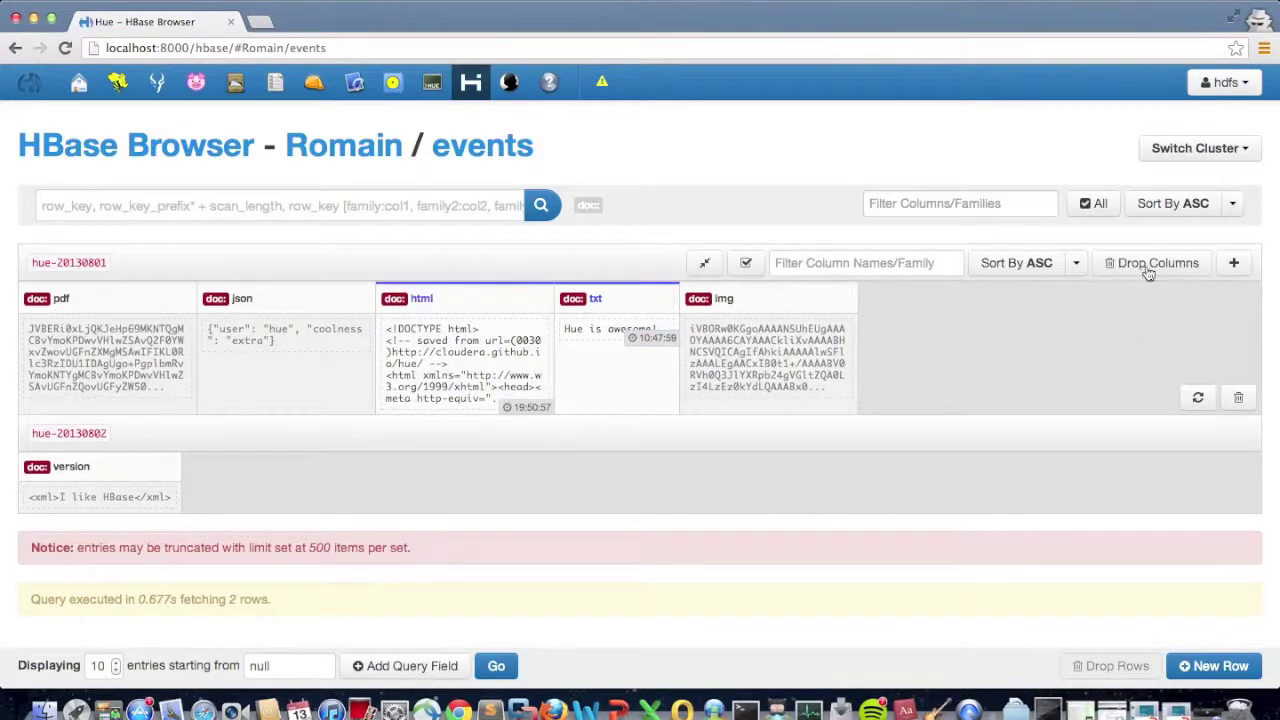
pyautogui.click(600, 314)
pyautogui.click(503, 303)
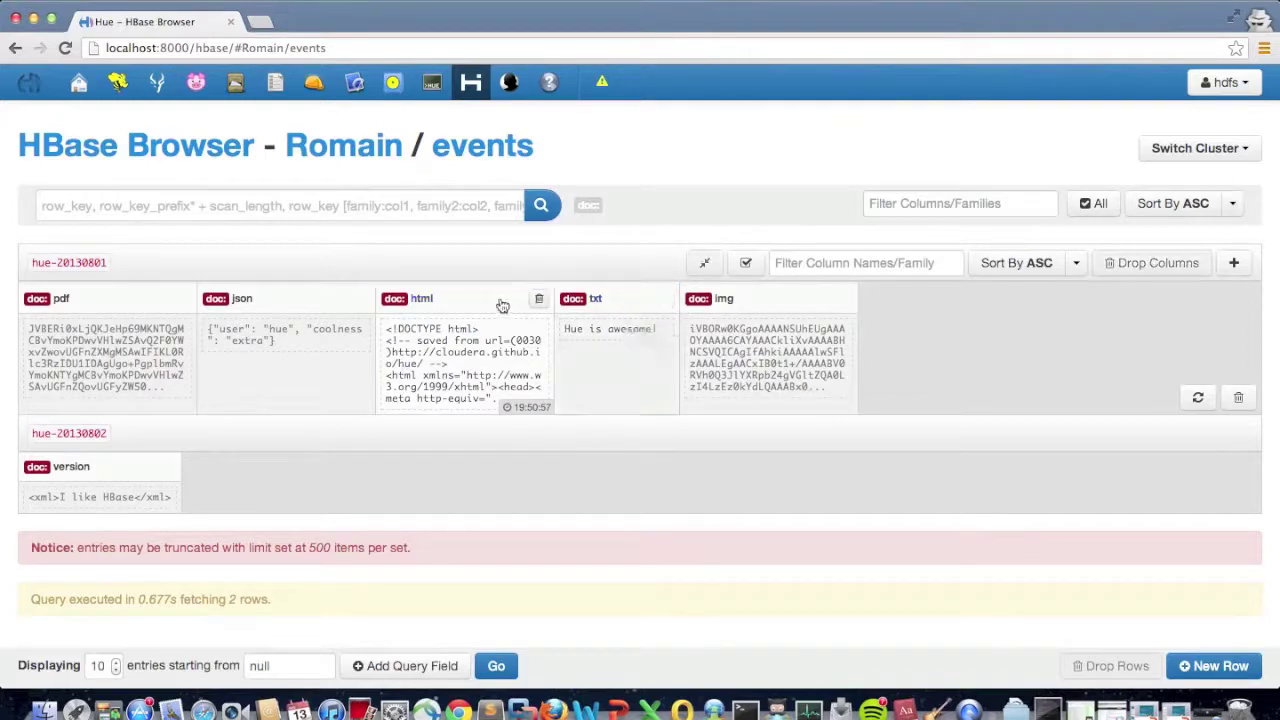
pyautogui.click(1240, 262)
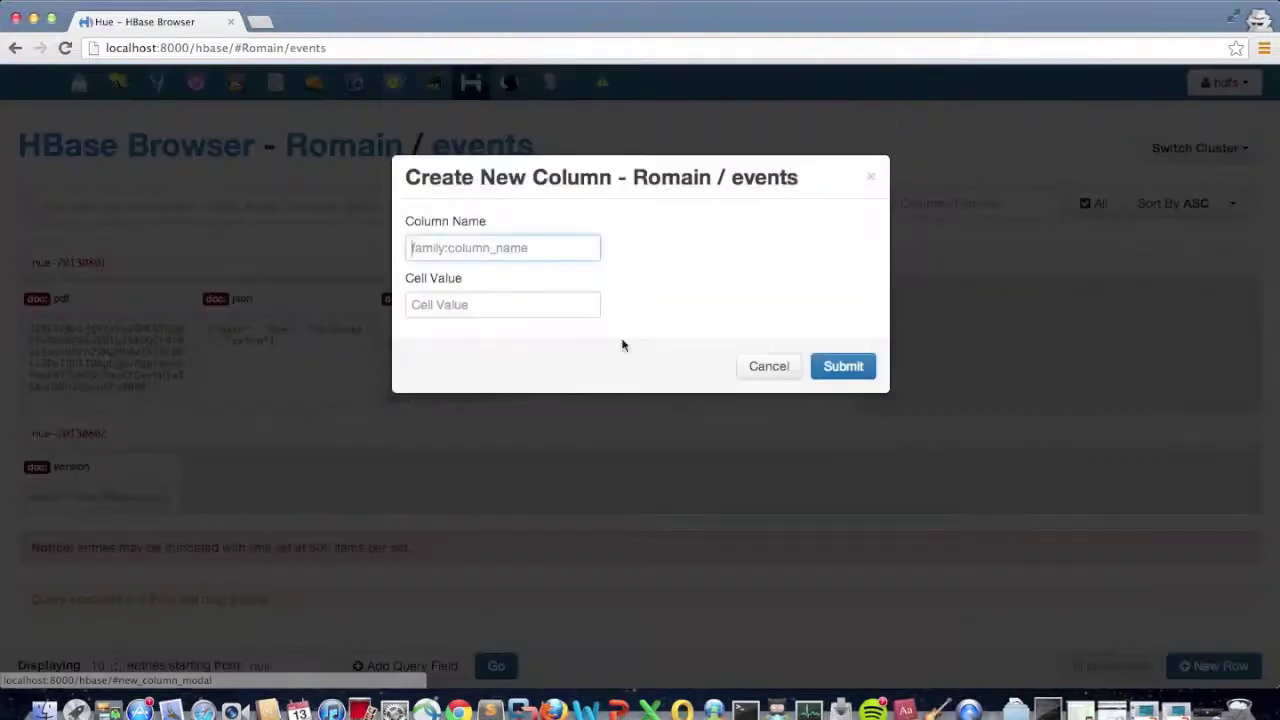
pyautogui.click(605, 451)
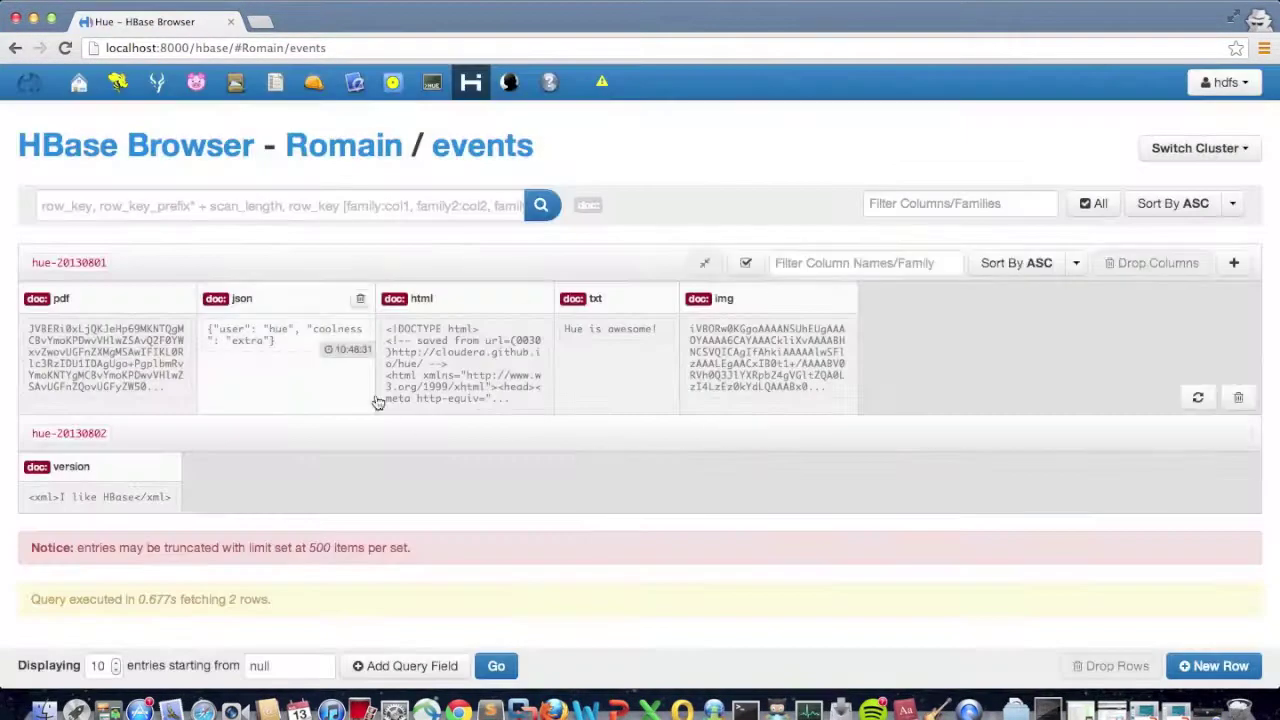
# View the doc:version cell of row hue-20130802 in the full editor, close it, and open the doc:html cell of row hue-20130801.
pyautogui.click(502, 331)
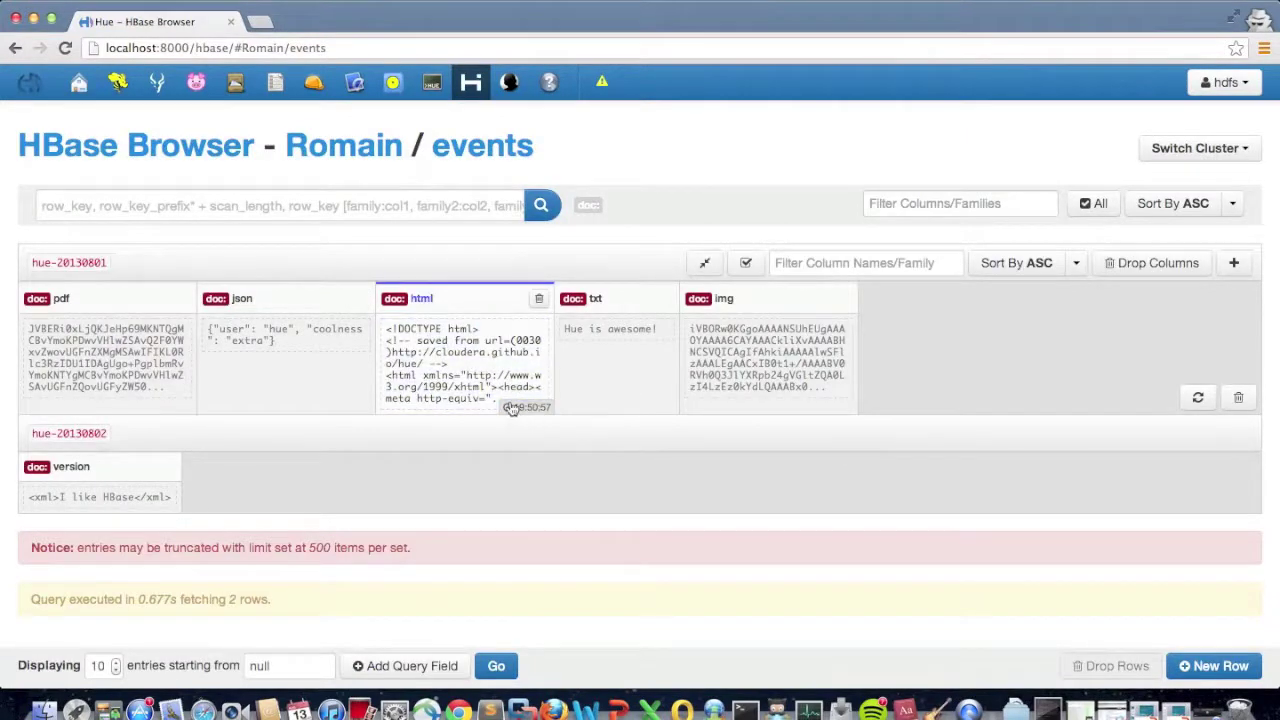
pyautogui.click(96, 497)
pyautogui.click(148, 467)
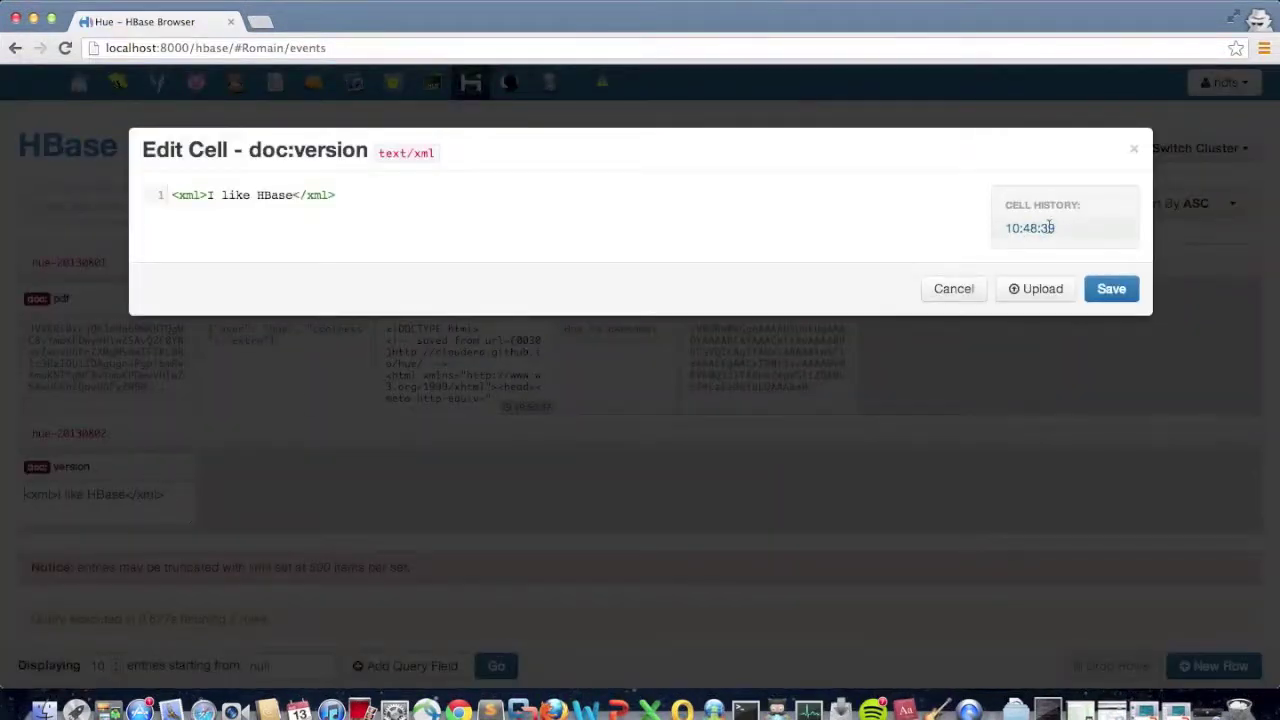
pyautogui.click(1003, 370)
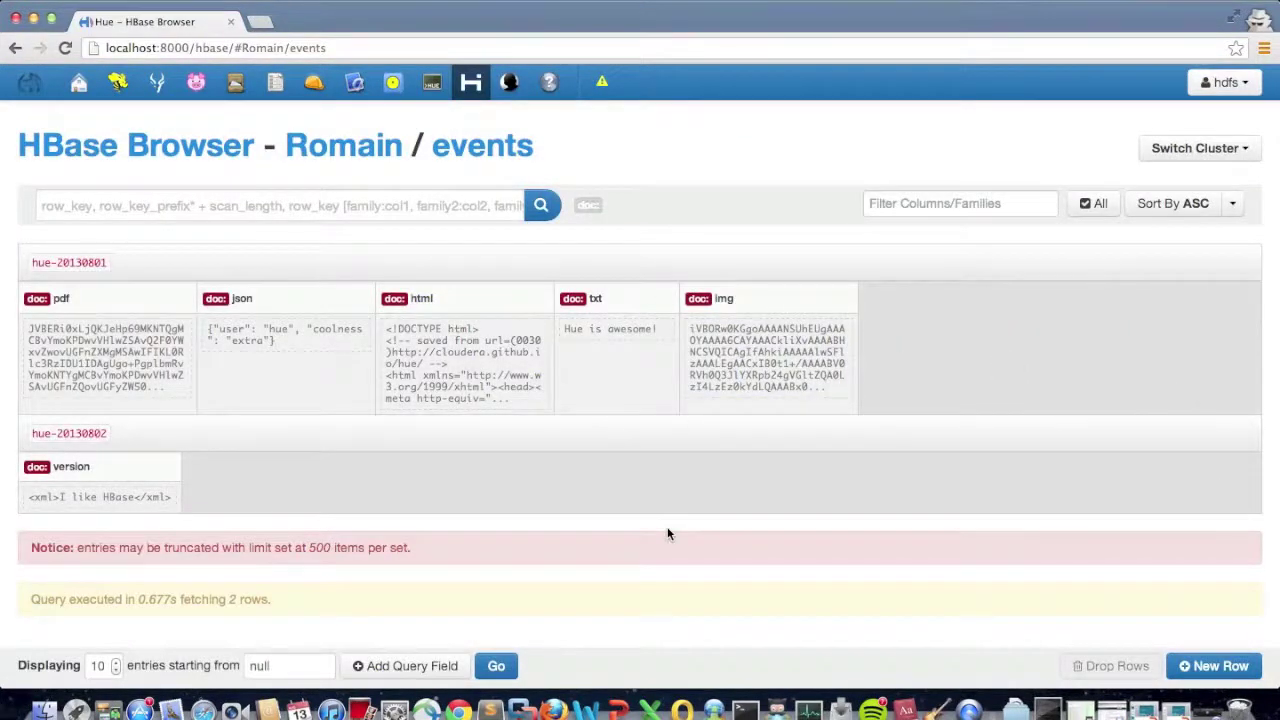
pyautogui.click(466, 354)
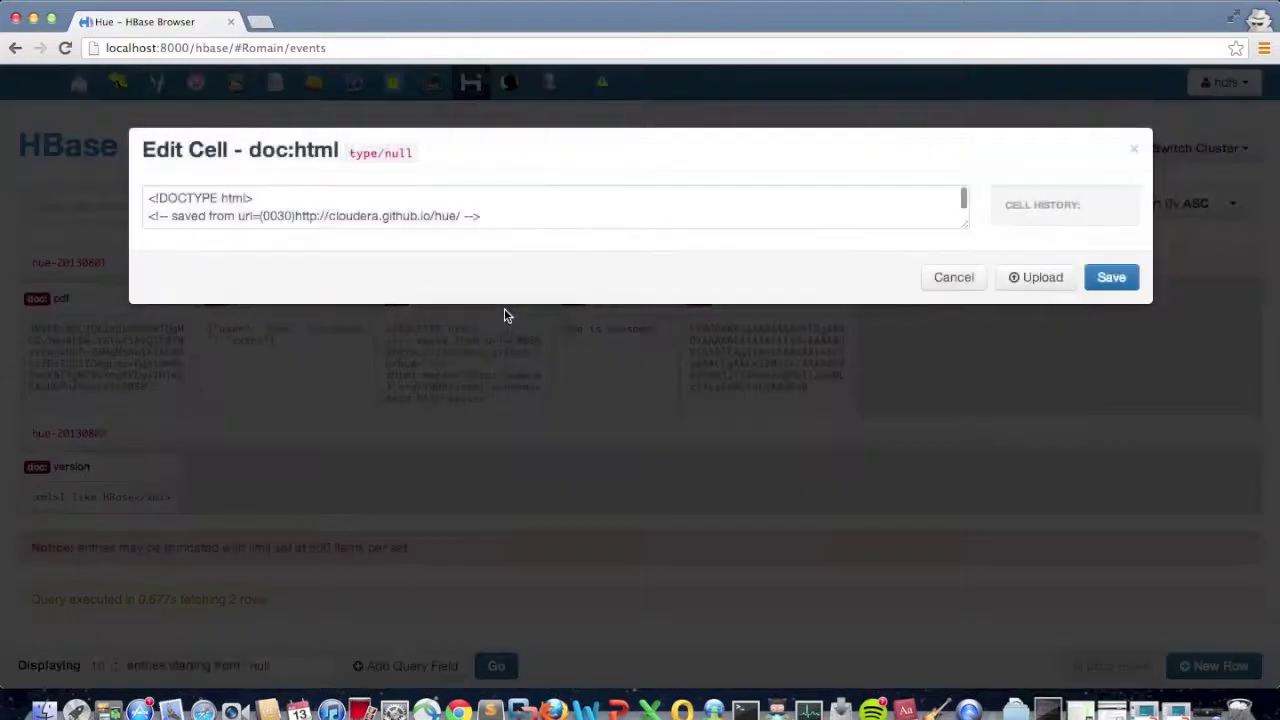